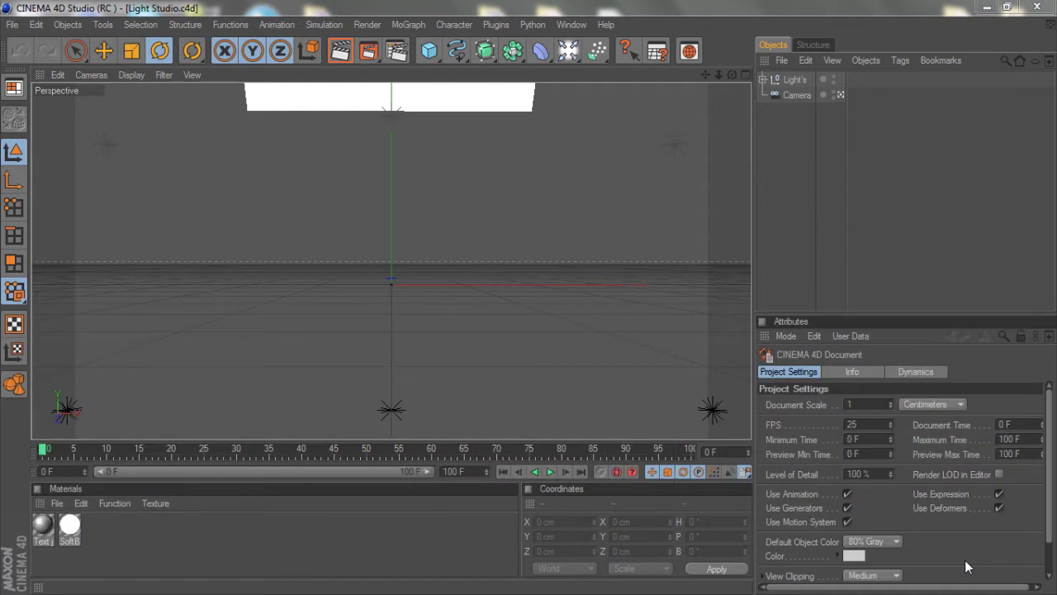
- Add a MoText object and move it along the X axis to about -185 cm to centre it
click(408, 24)
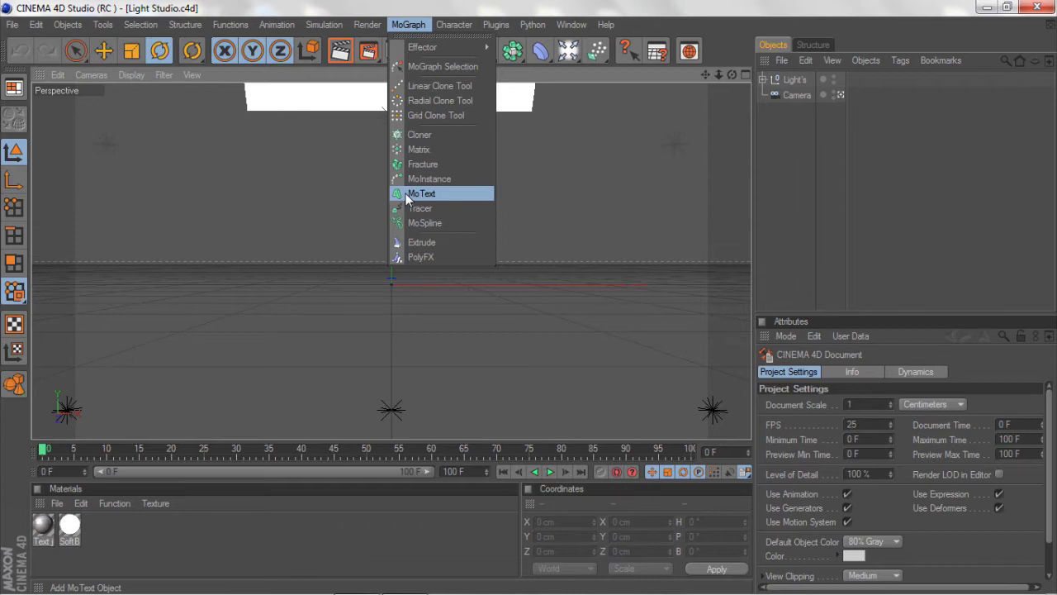
click(406, 193)
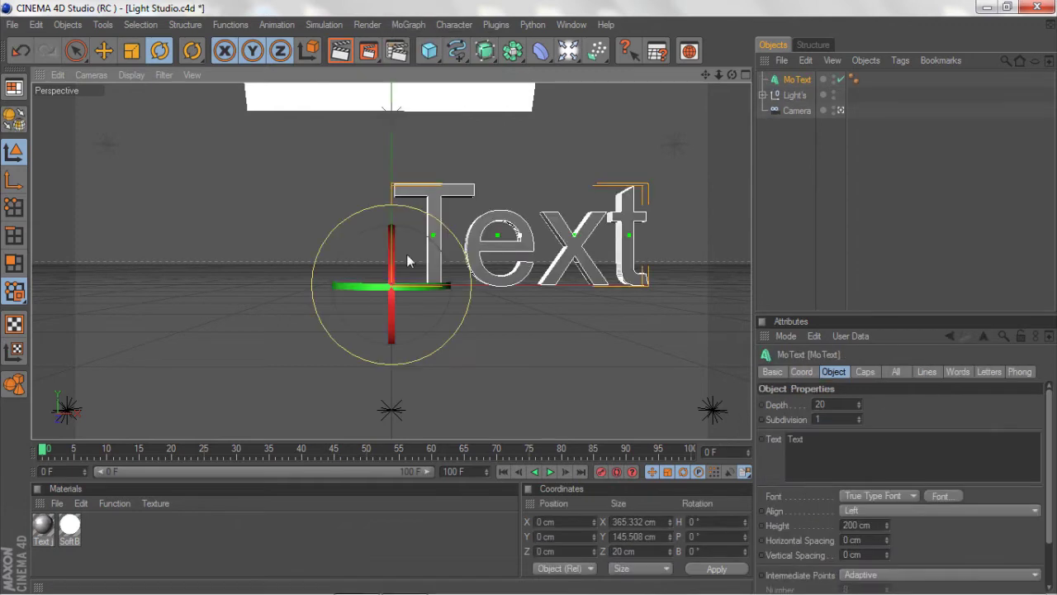
click(103, 51)
drag(487, 284, 358, 285)
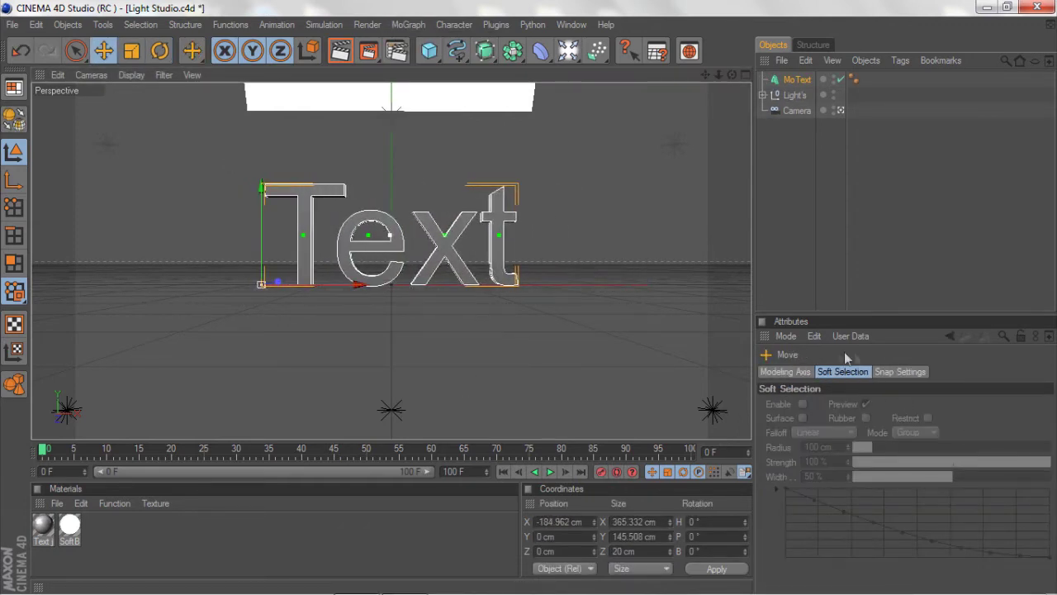
- Set the MoText object's height to 130 cm
click(792, 80)
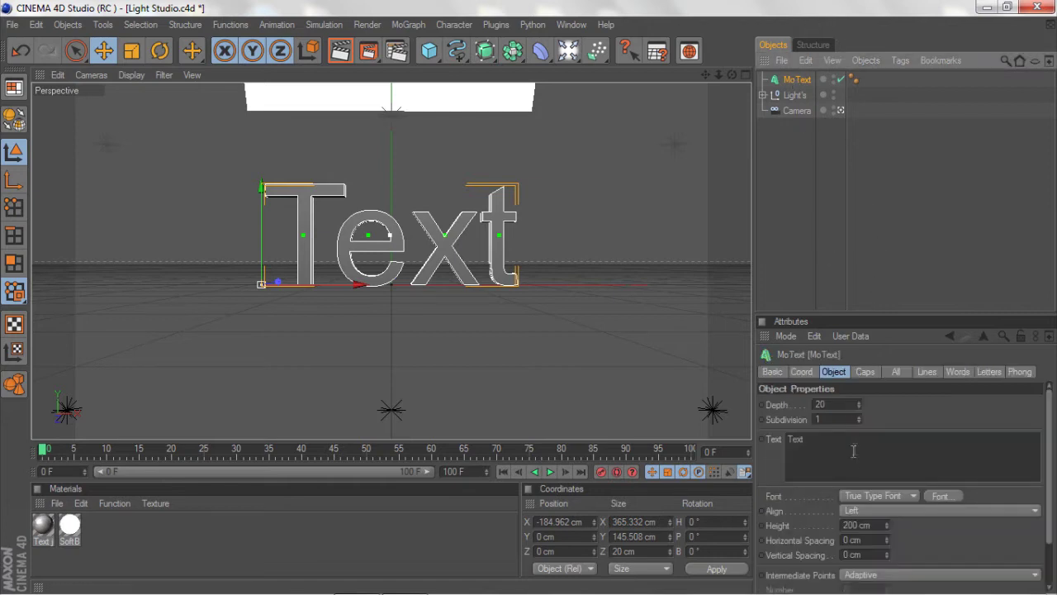
double_click(862, 525)
text(130)
key(Return)
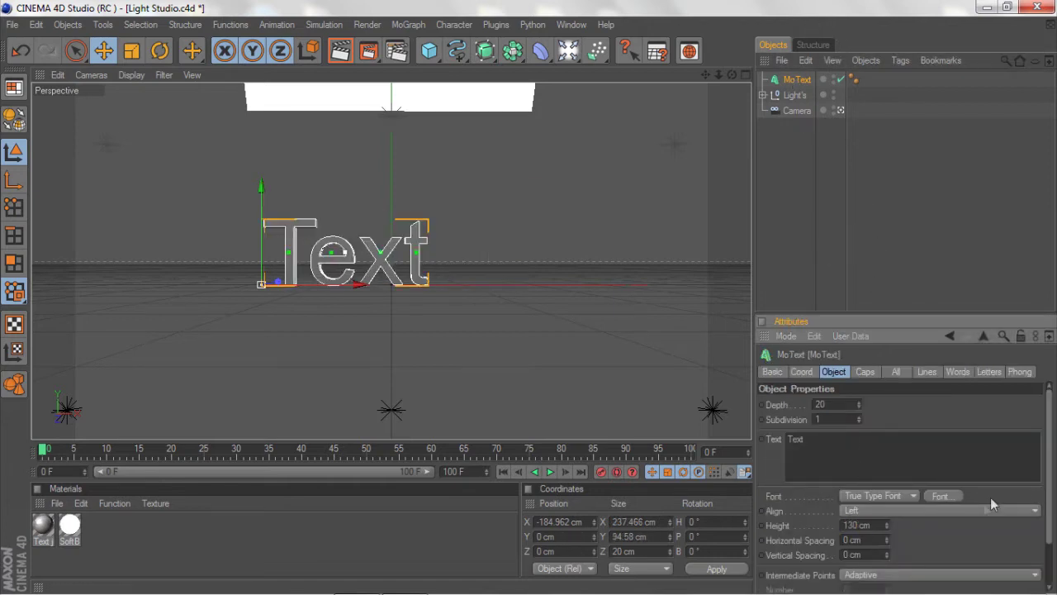
- Change the MoText font to FoughtKnight in Regular style
click(951, 496)
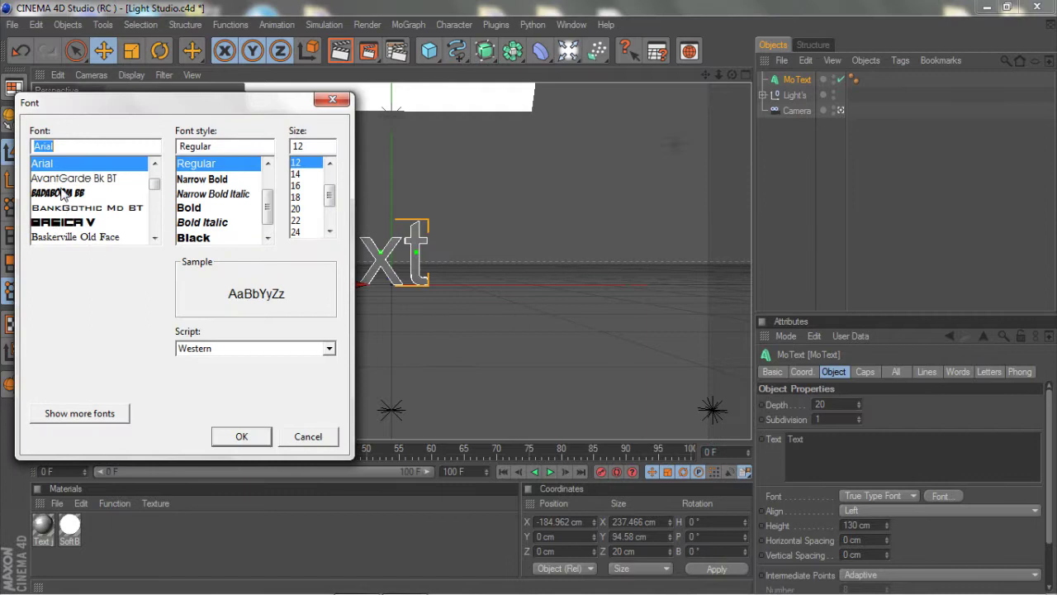
text(fought)
click(74, 163)
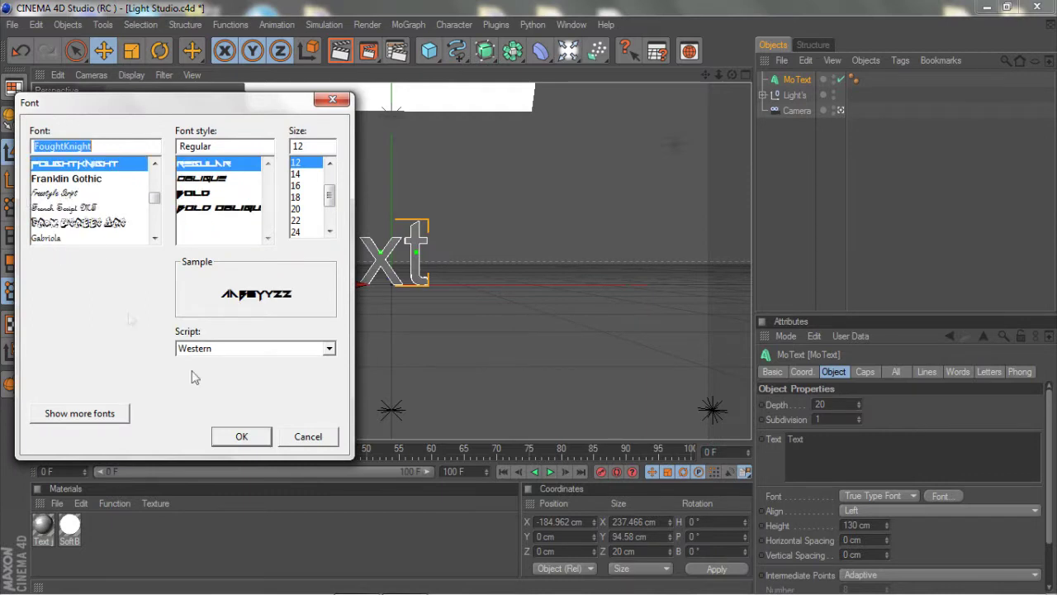
click(241, 435)
- Replace the MoText object's default text with "Twist"
drag(848, 442, 560, 414)
key(BackSpace)
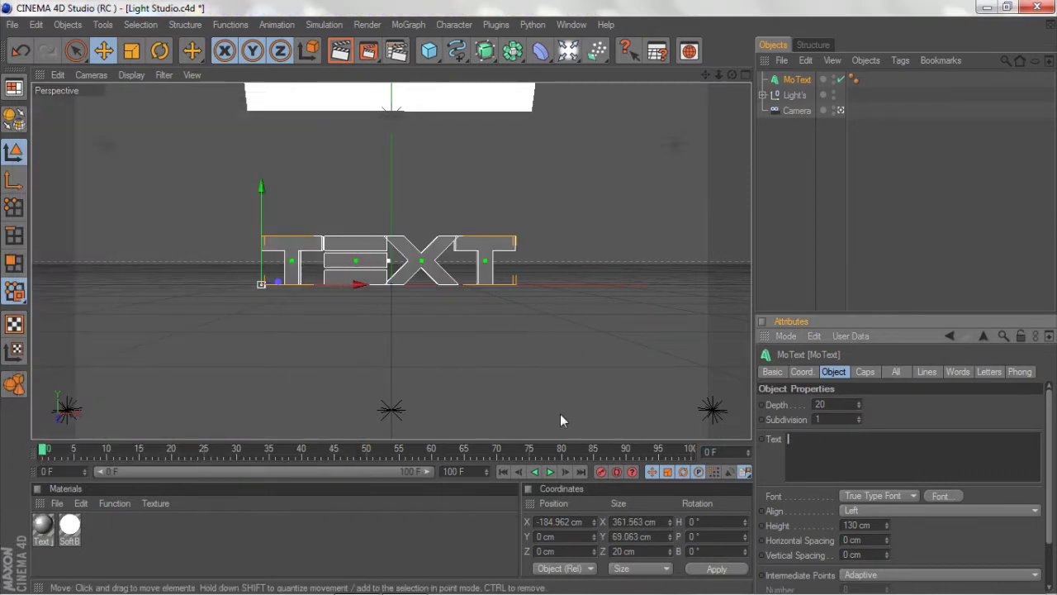
text(Twist)
click(504, 399)
click(427, 255)
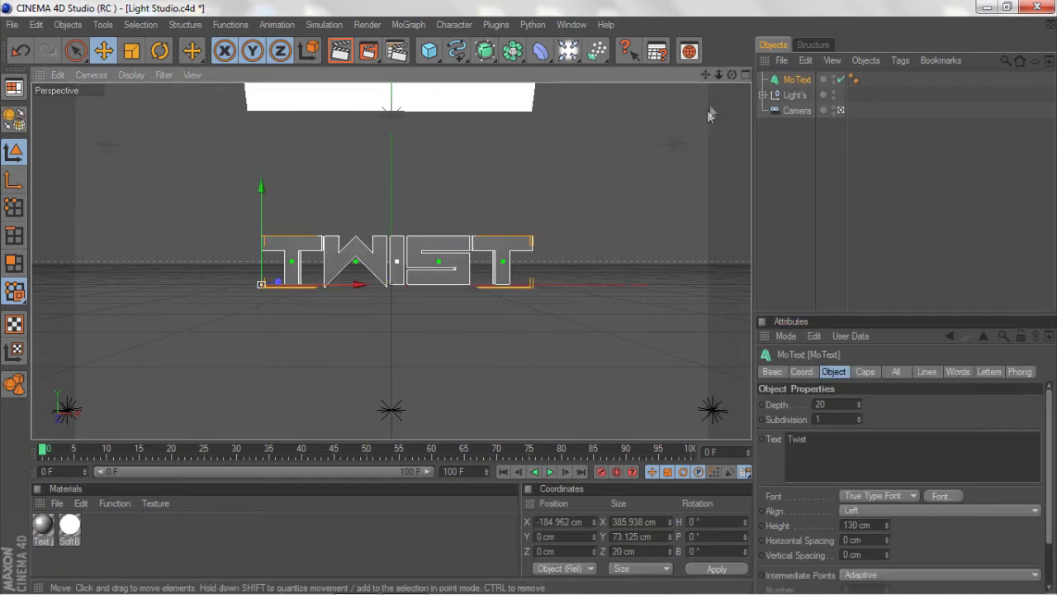
- Set both the start and end caps of the text to Fillet Cap with a 2 cm radius
drag(718, 75, 824, 76)
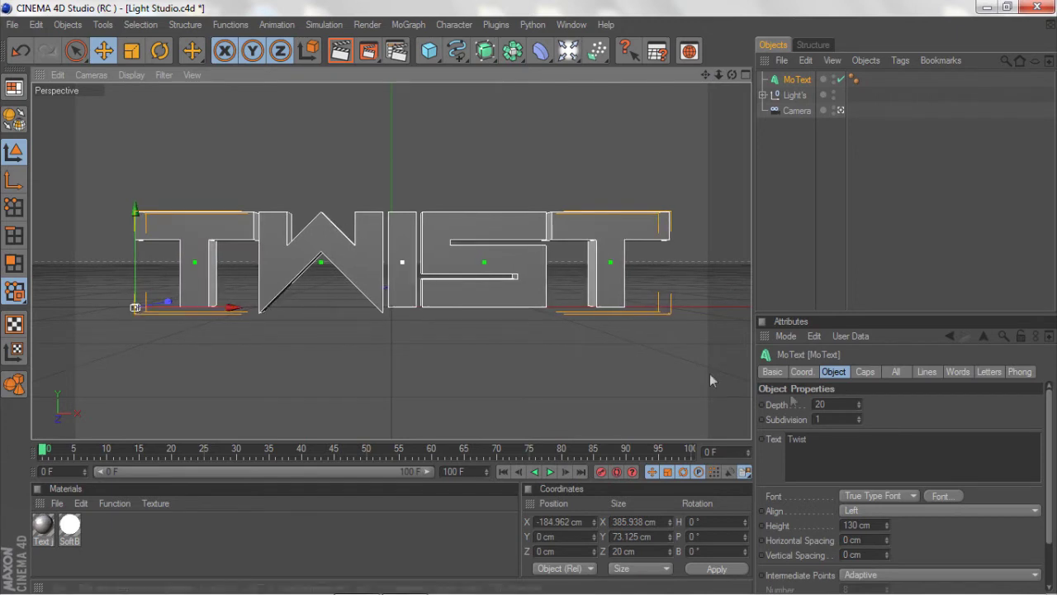
click(859, 373)
click(842, 405)
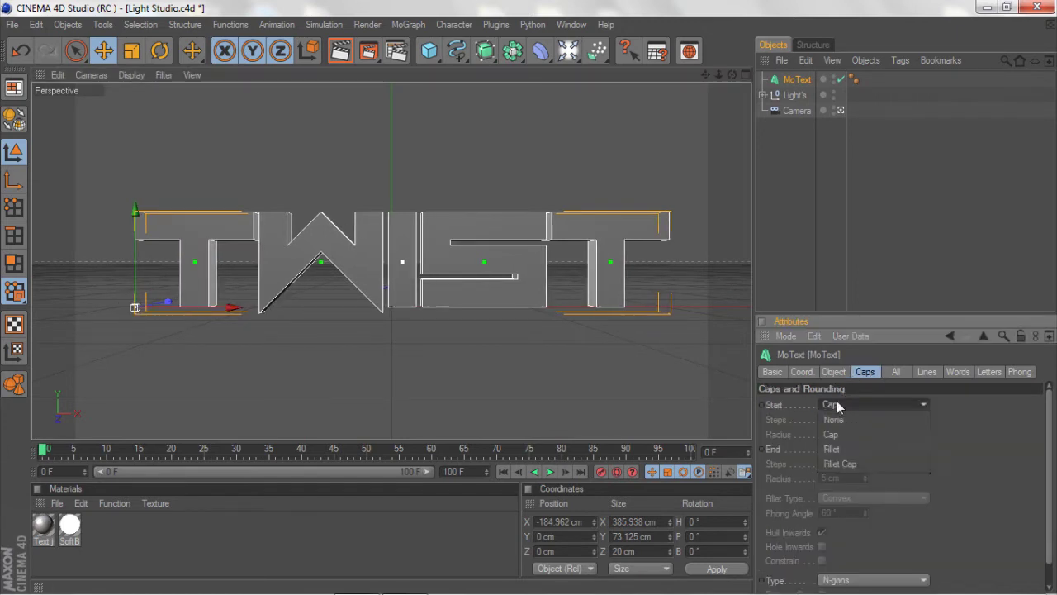
click(838, 465)
text(2)
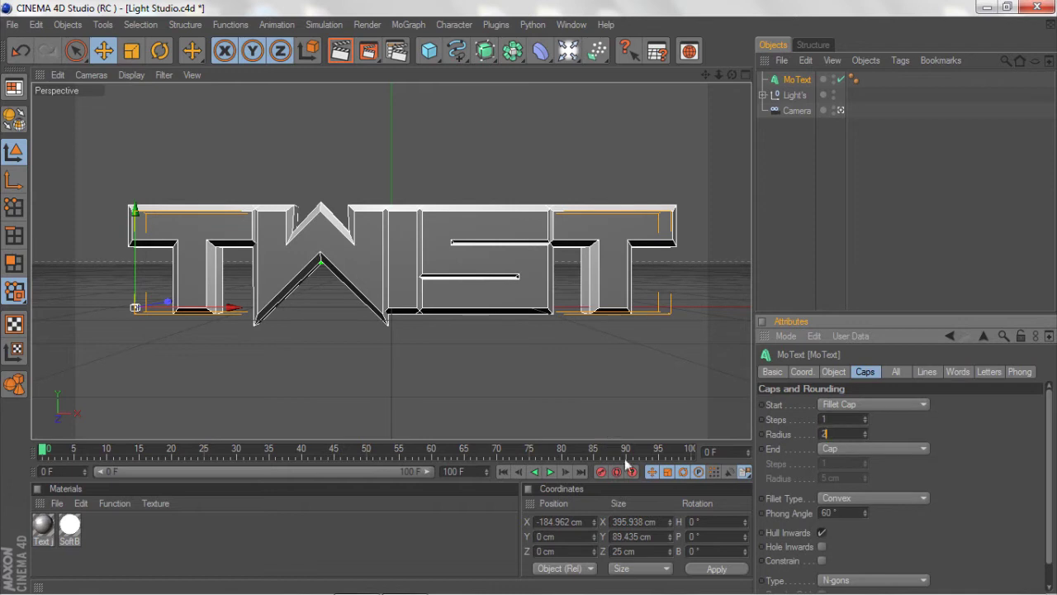
click(859, 449)
click(846, 498)
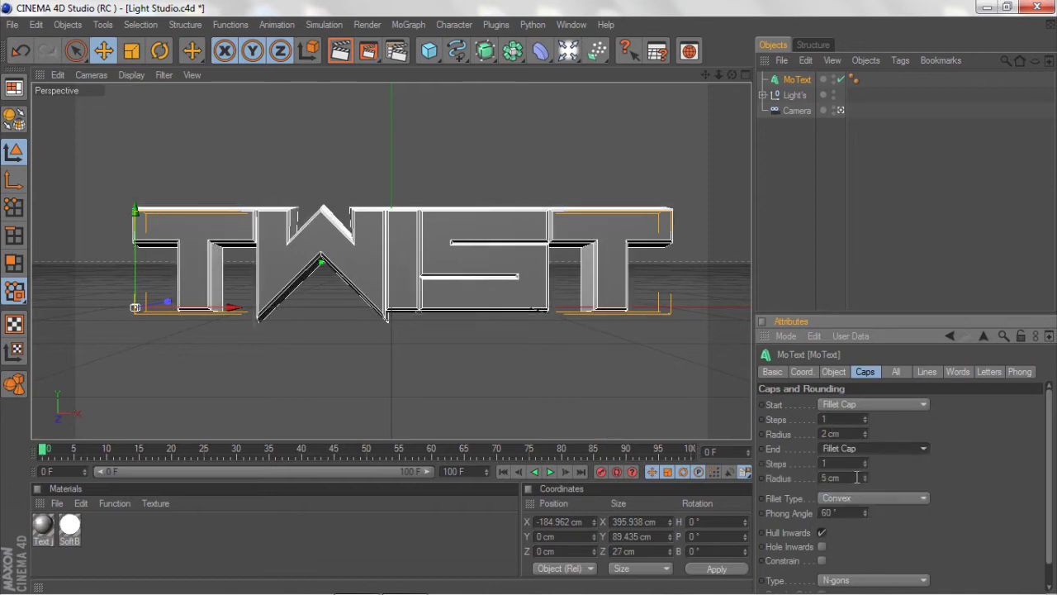
click(842, 478)
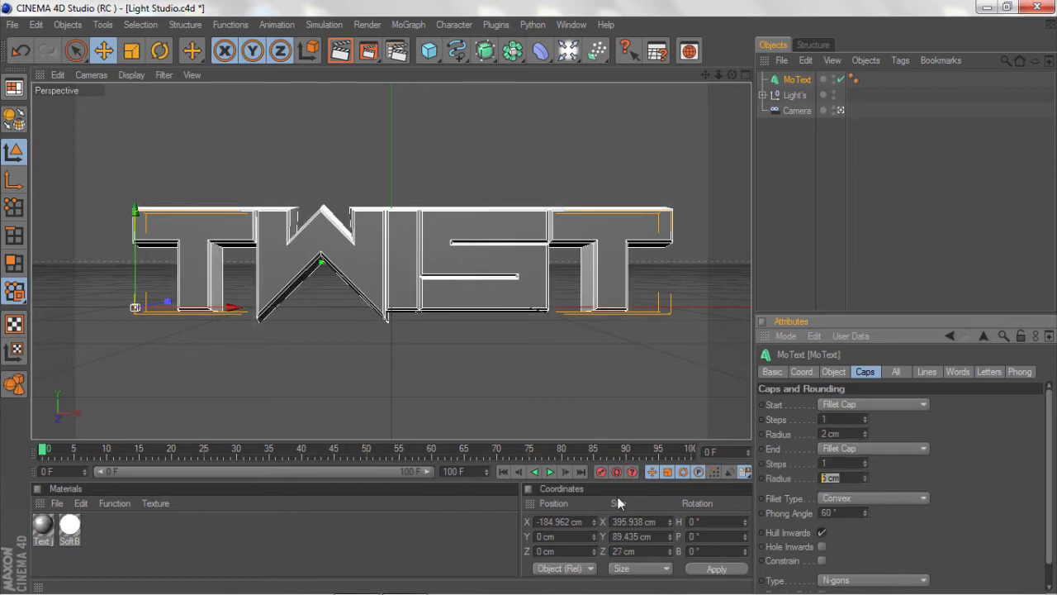
click(977, 447)
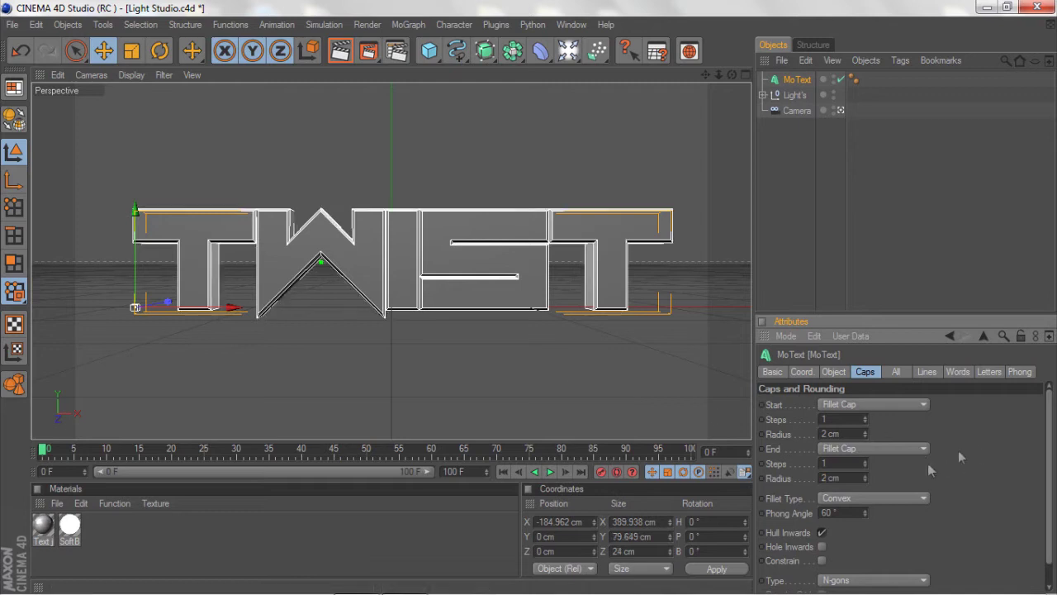
- Set the text's fillet type to 1 Step and turn off Hull Inwards
click(869, 498)
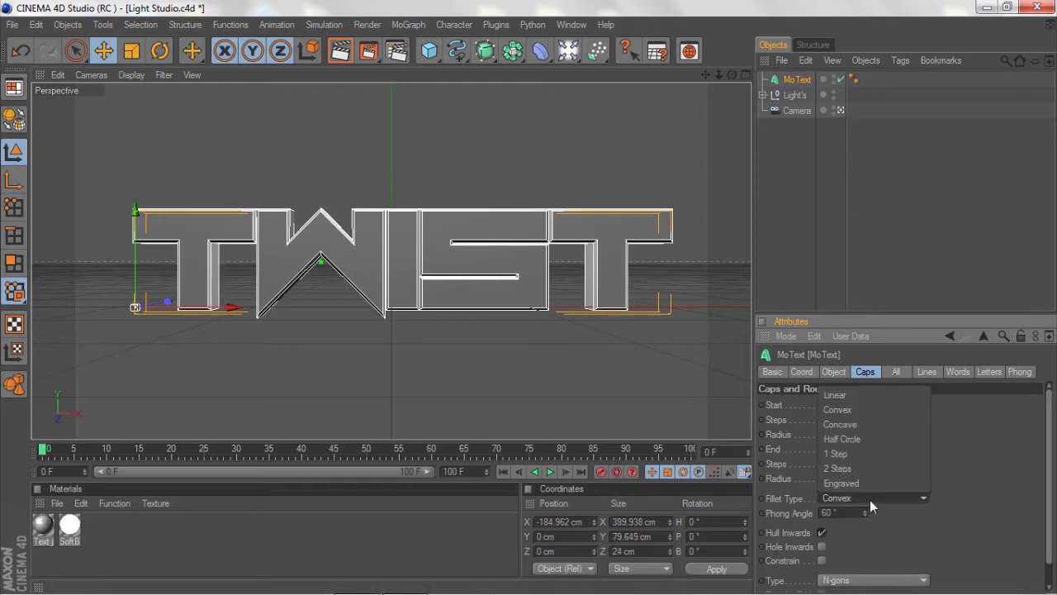
click(873, 454)
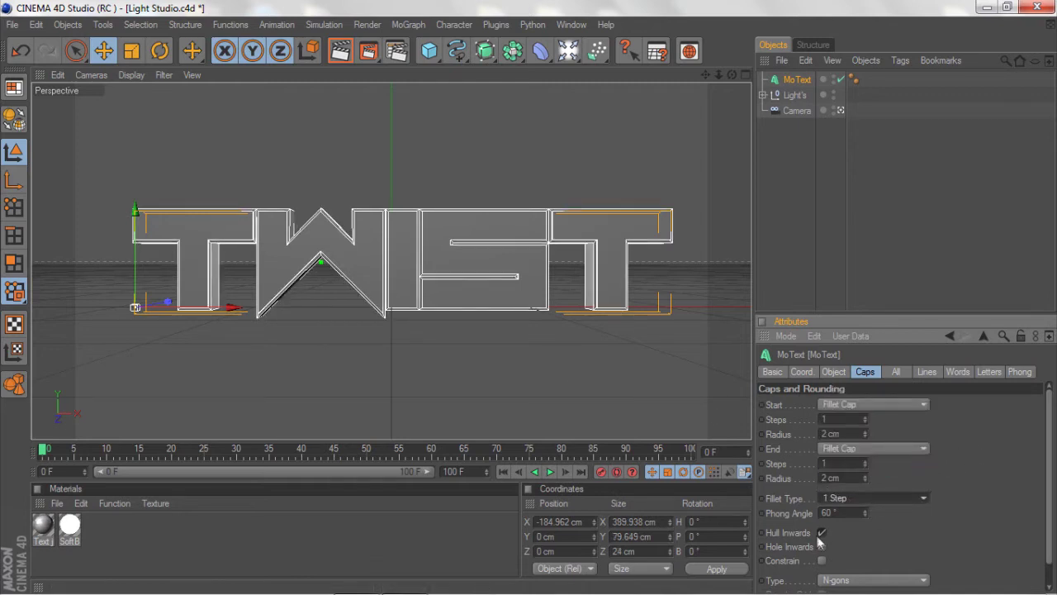
click(820, 533)
click(657, 405)
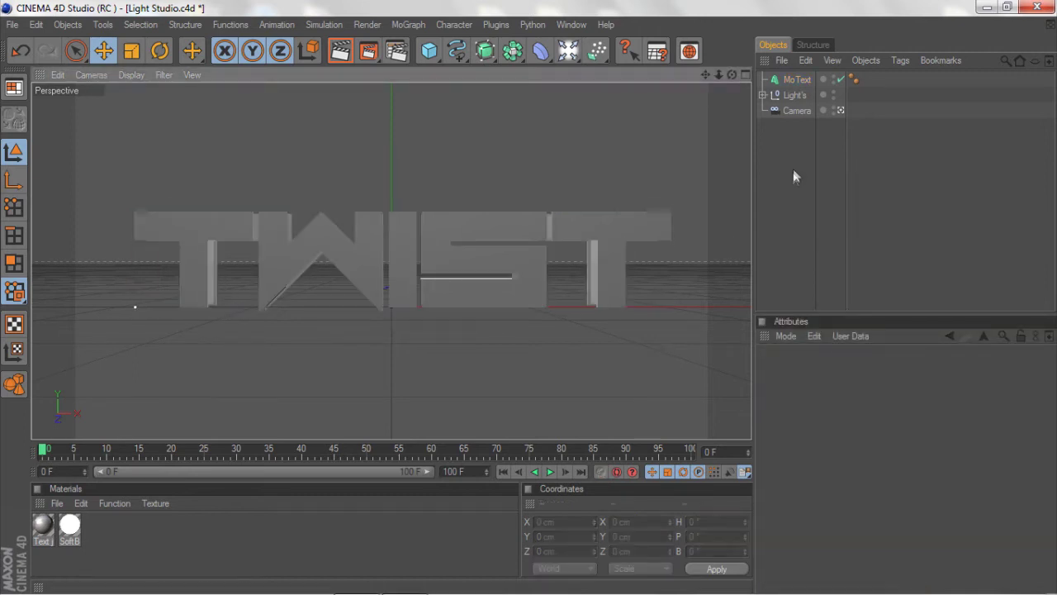
click(840, 109)
drag(713, 75, 739, 75)
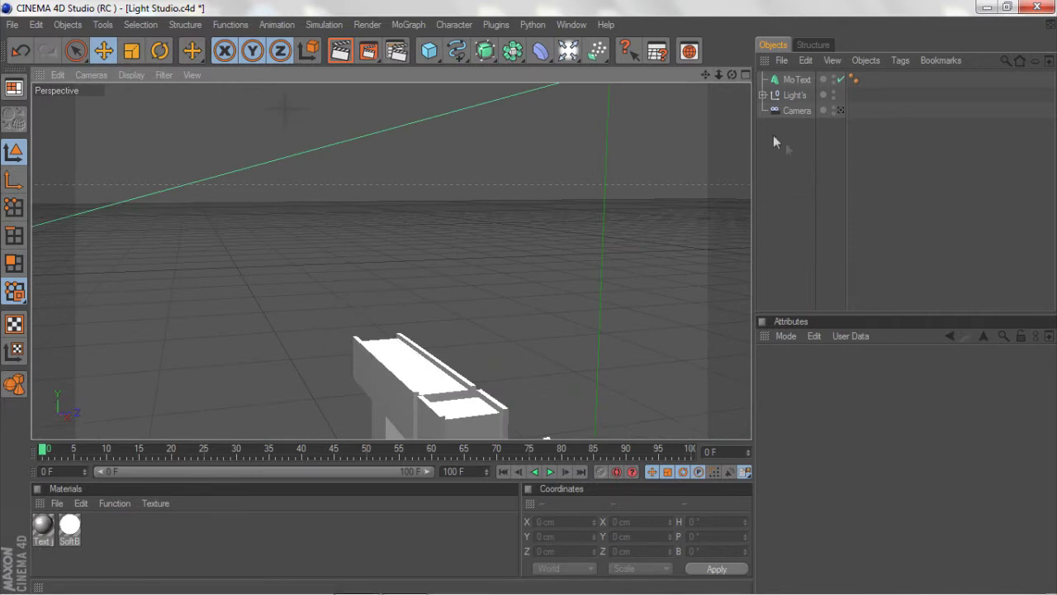
click(840, 109)
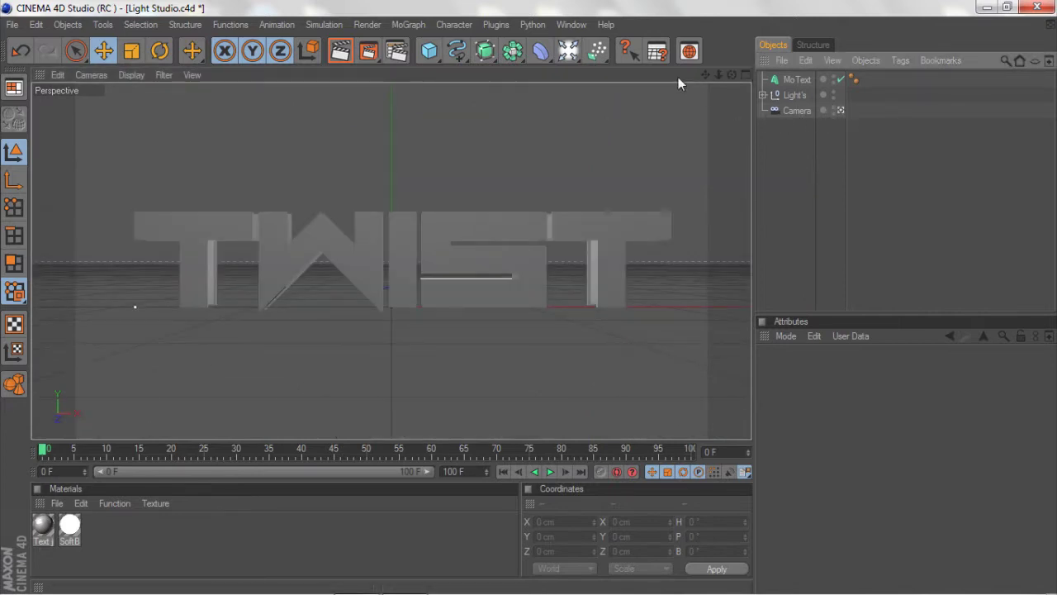
- Duplicate the grey "Text just change colour" material
click(41, 527)
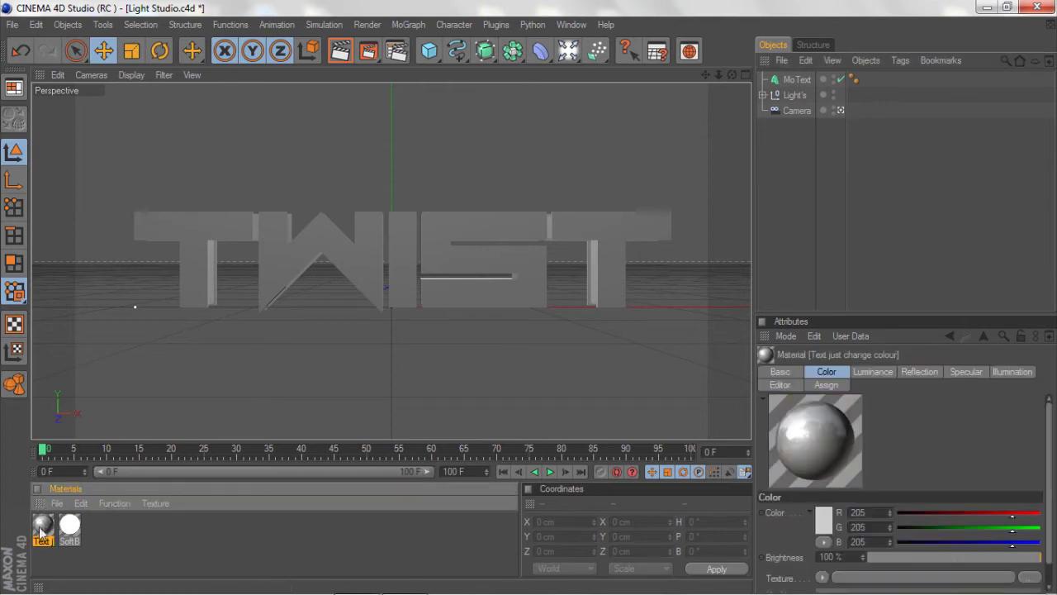
key(ctrl+c)
key(ctrl+v)
click(45, 528)
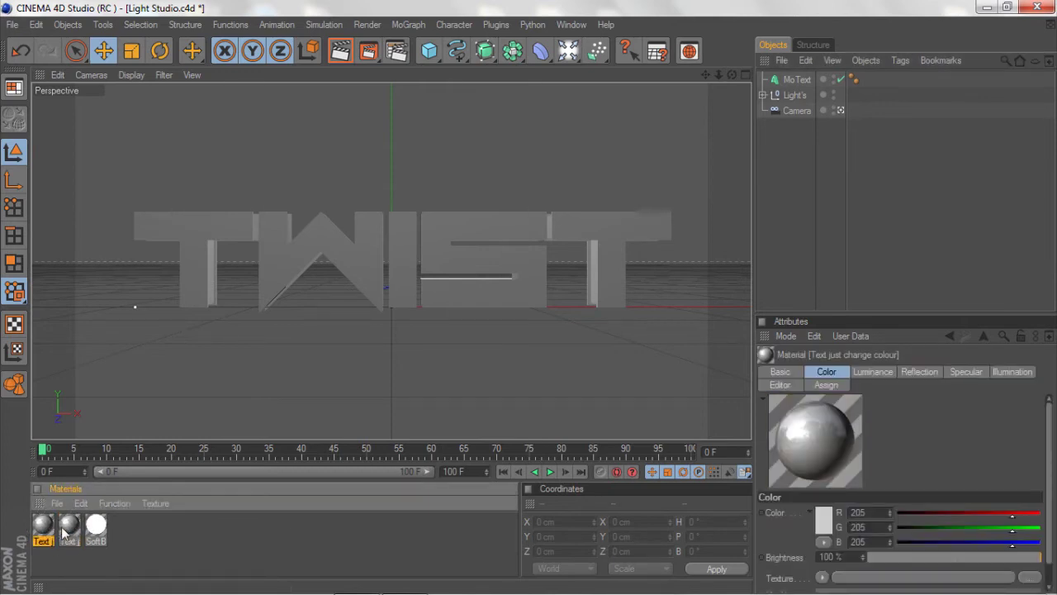
- Change one of the two grey text materials to a bright purple, RGB 209, 27, 255
double_click(69, 535)
drag(314, 101, 307, 86)
click(393, 152)
drag(385, 88, 468, 83)
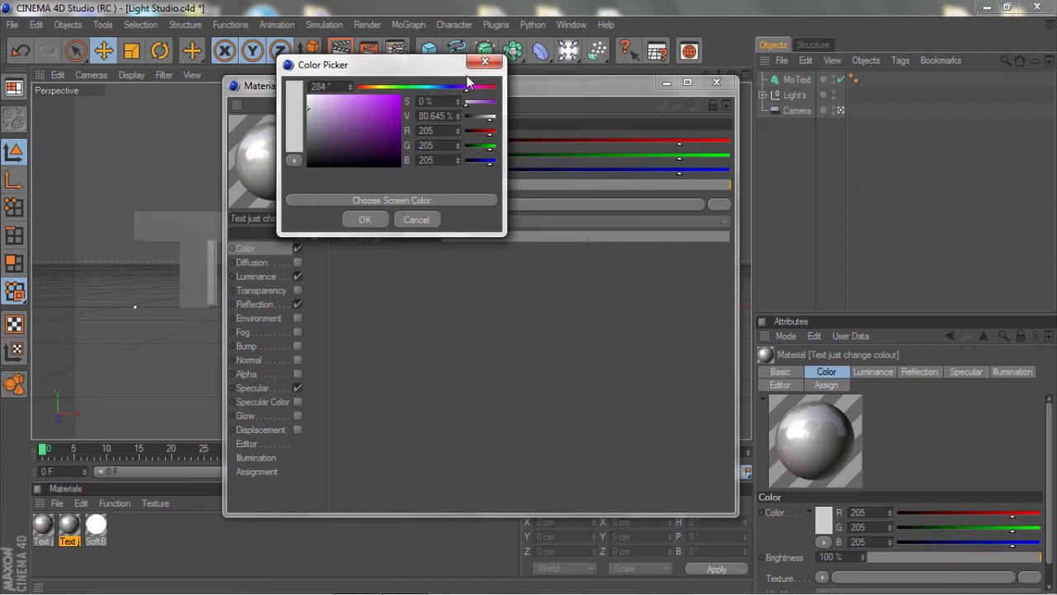
click(393, 95)
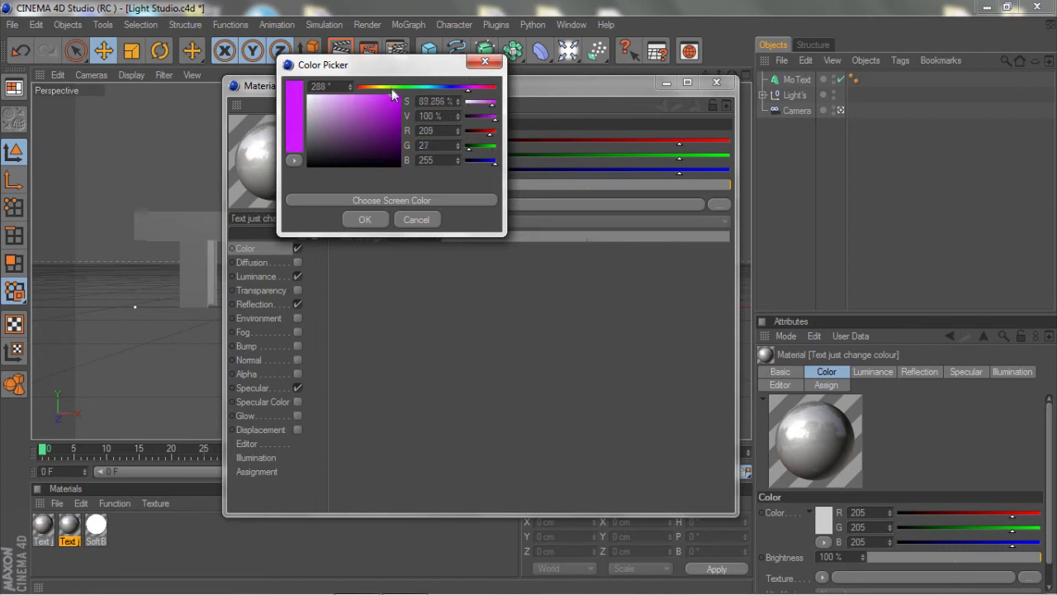
click(364, 219)
click(716, 82)
- Apply the grey and purple materials to the text, restricting the purple one to selection C1
drag(43, 525, 275, 248)
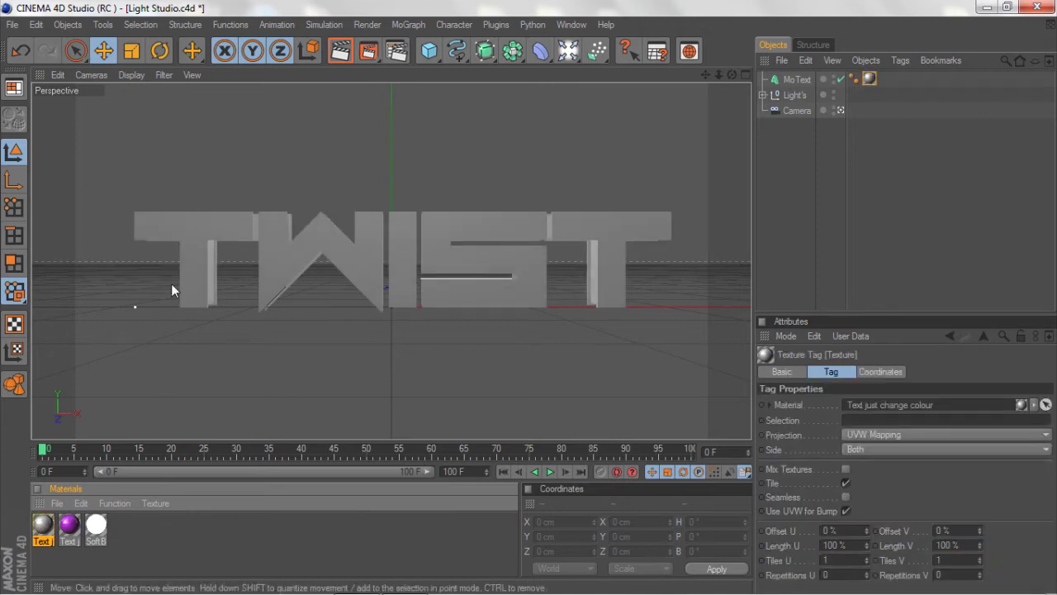
drag(69, 525, 274, 242)
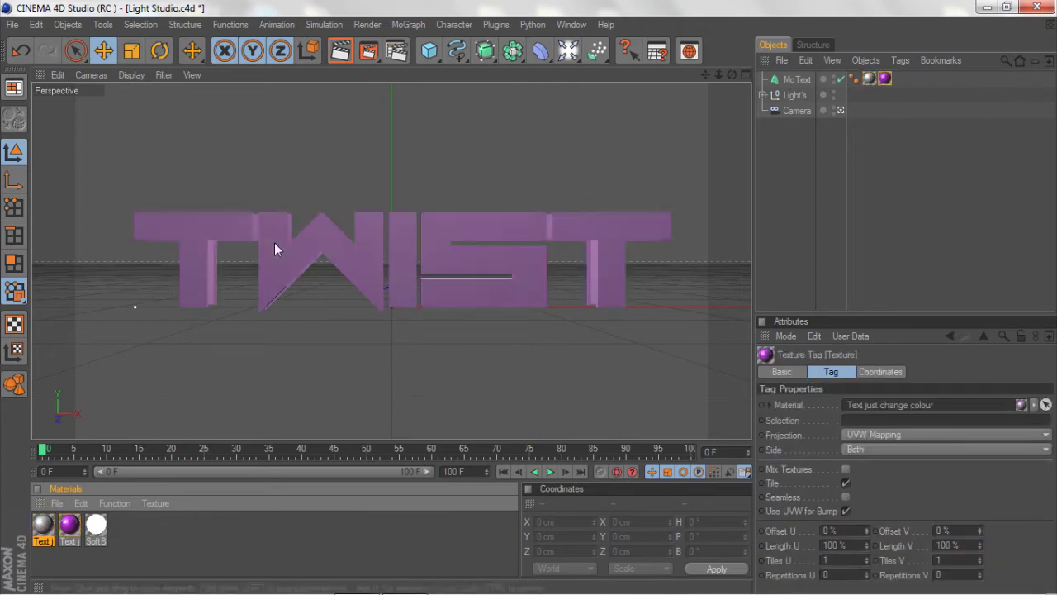
click(845, 420)
text(C1)
click(598, 365)
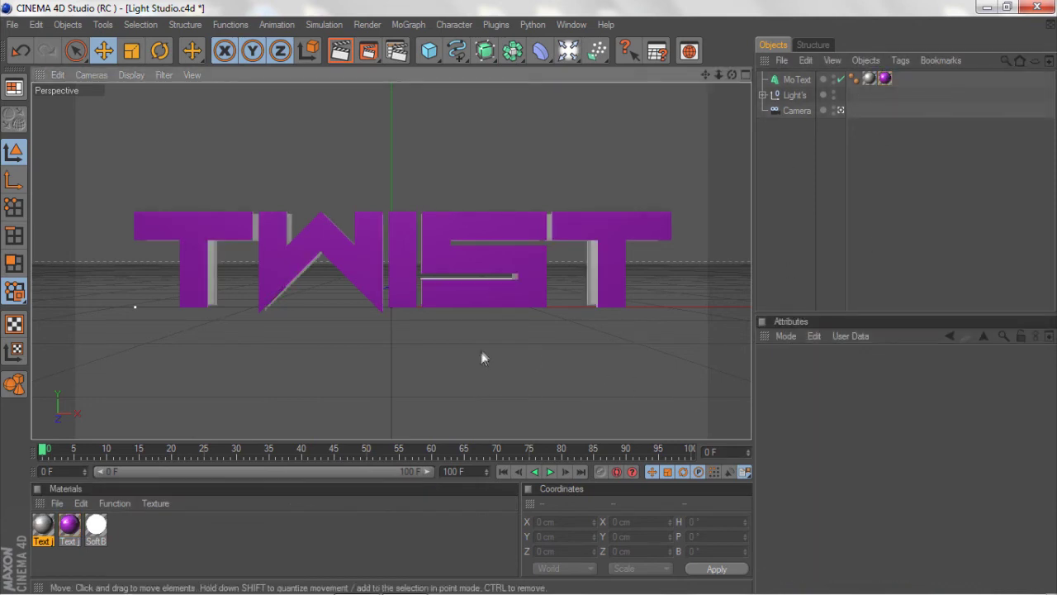
click(791, 80)
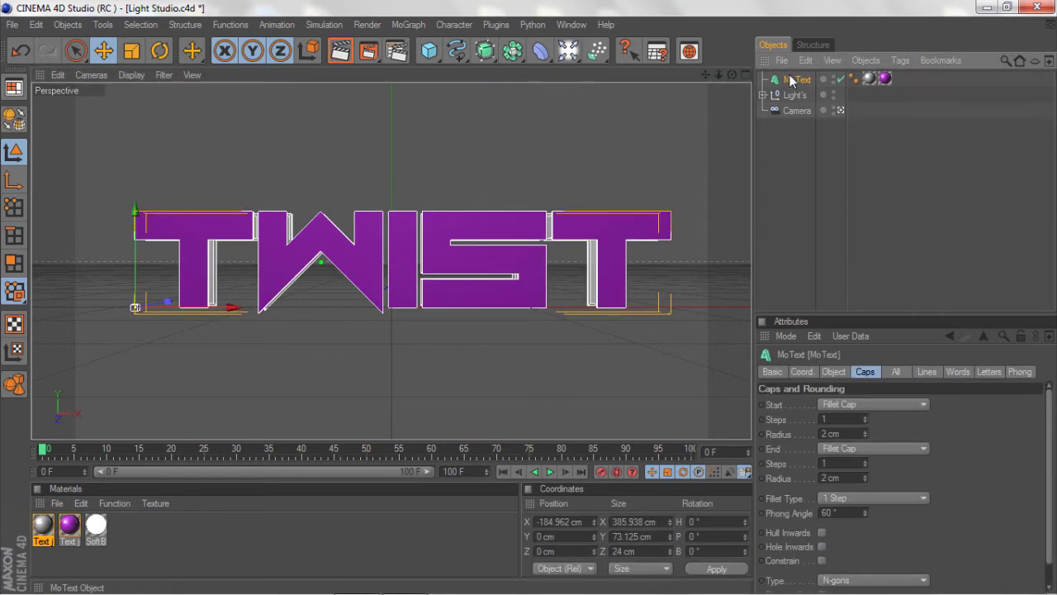
click(404, 144)
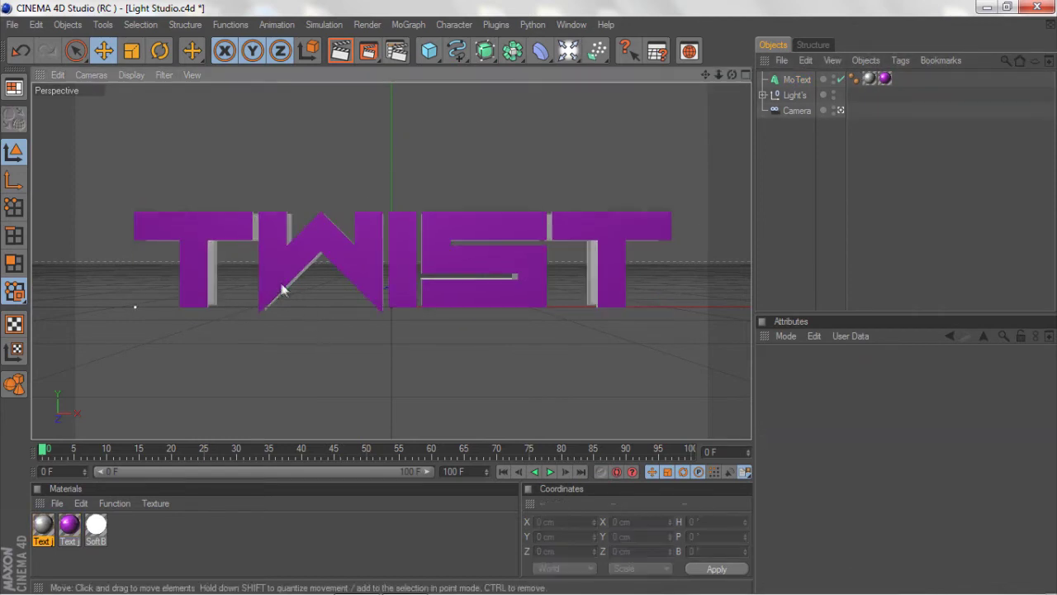
click(885, 79)
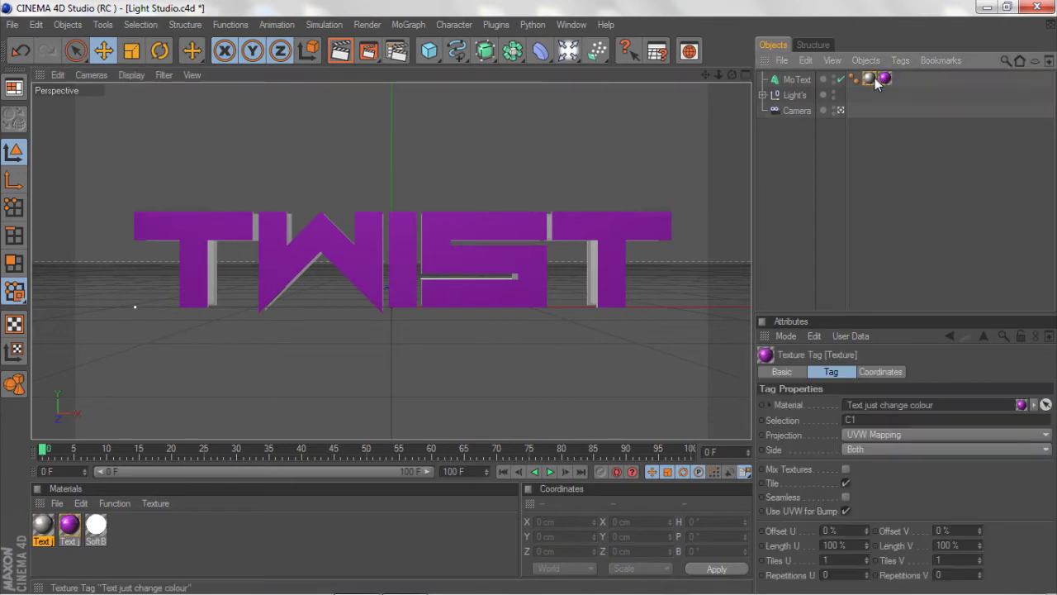
click(873, 175)
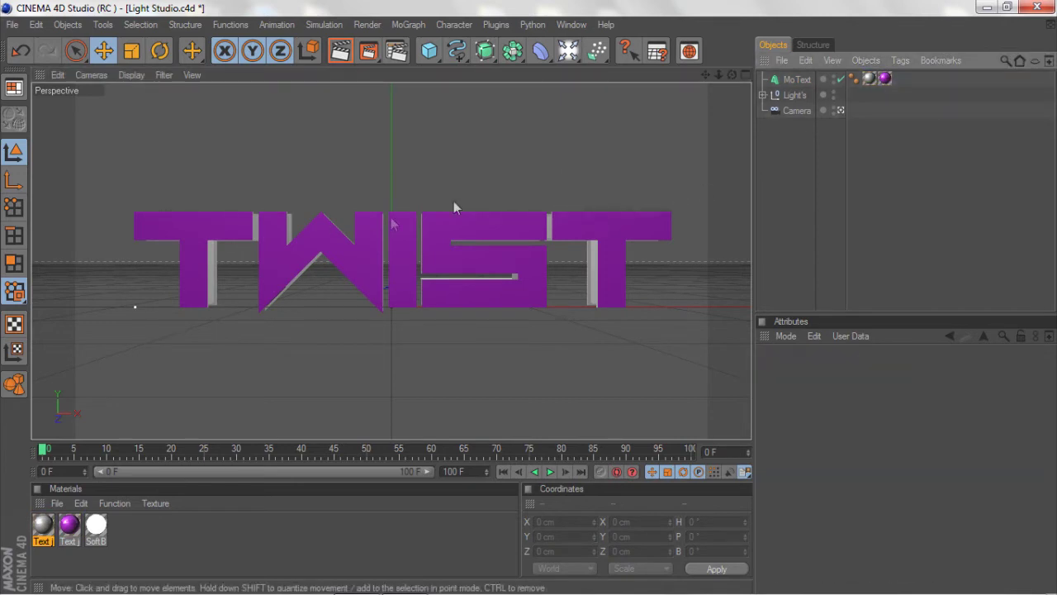
- Shift the text along the X axis to about -189 cm and rename the MoText object as 1
click(795, 81)
drag(218, 308, 211, 307)
double_click(798, 79)
text(1)
key(Return)
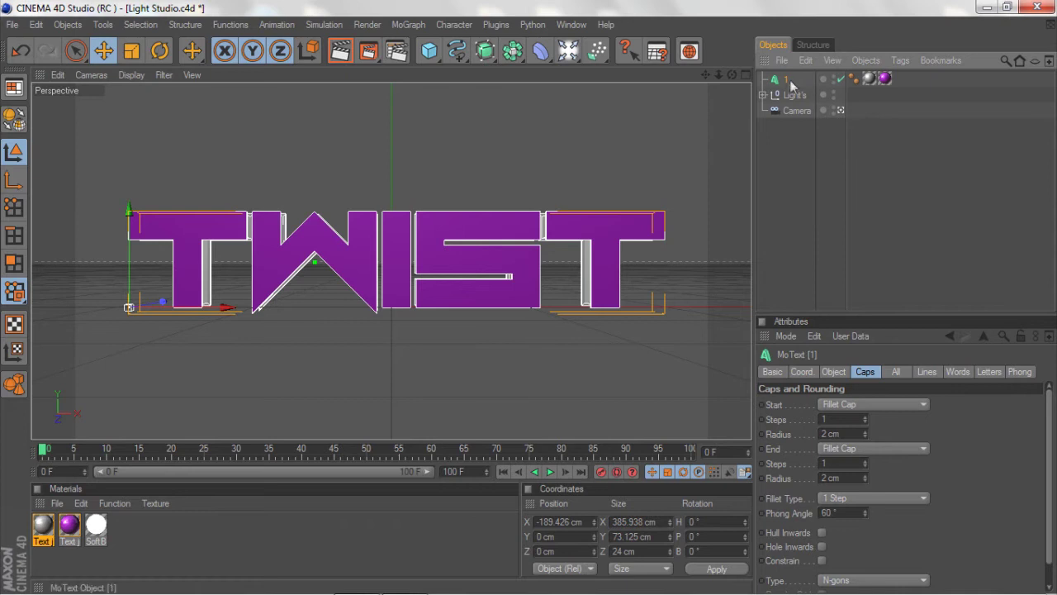
- Make two copies of text object 1 and rename them 2 and 3
ctrl+drag(787, 80, 788, 102)
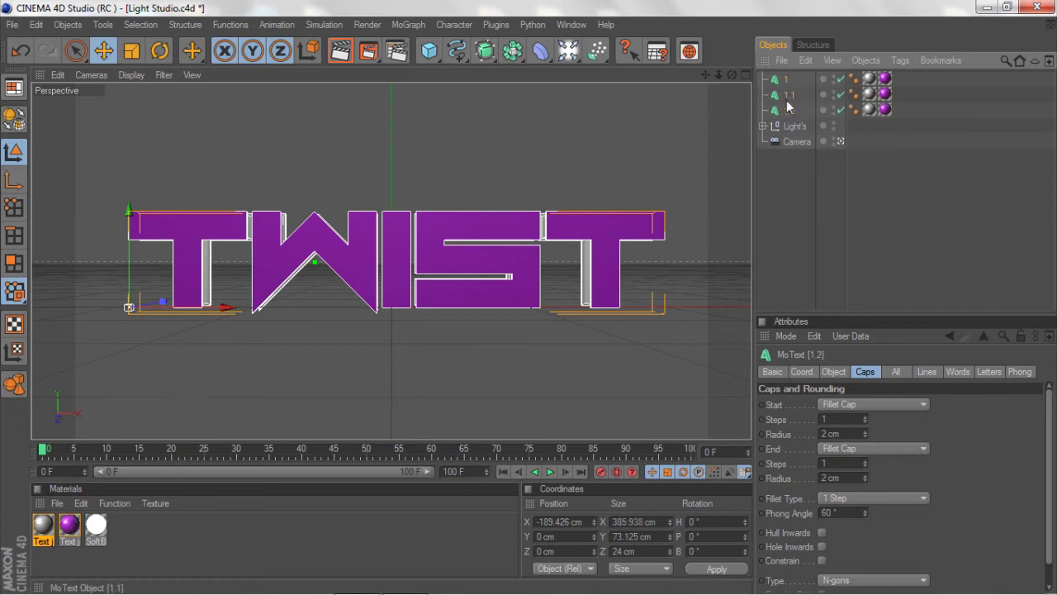
double_click(791, 95)
text(2)
key(Return)
double_click(789, 110)
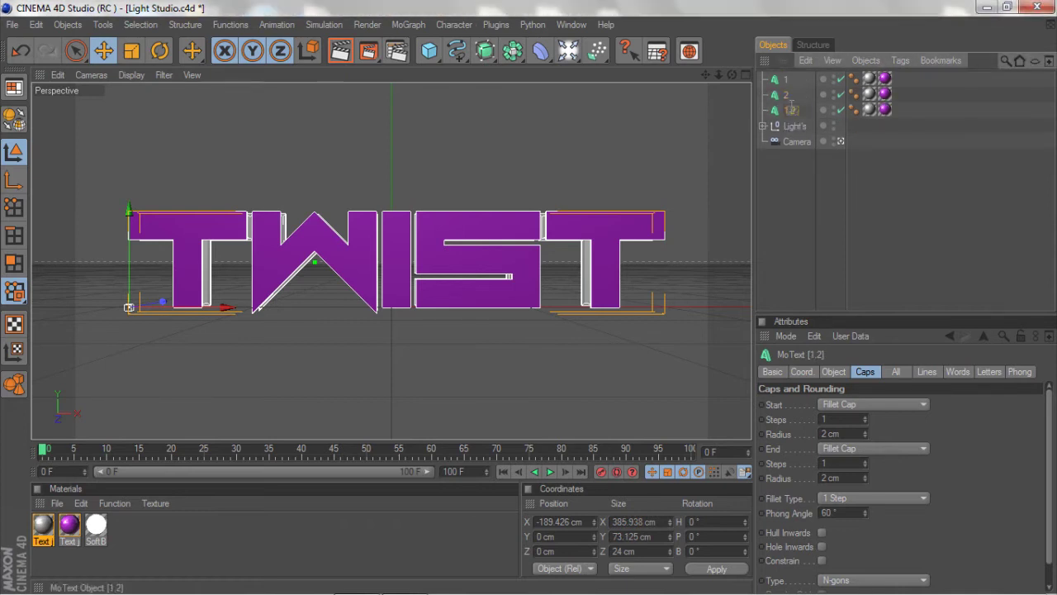
text(3)
key(Return)
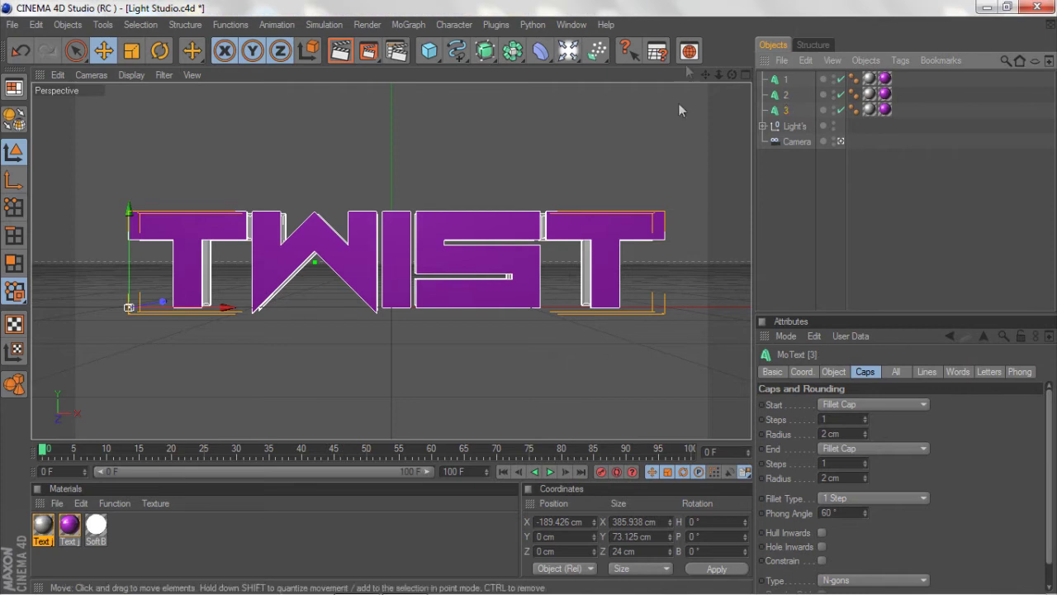
- Move text object 2 back along the Z axis to about 24.2 cm, directly behind text 1
click(743, 74)
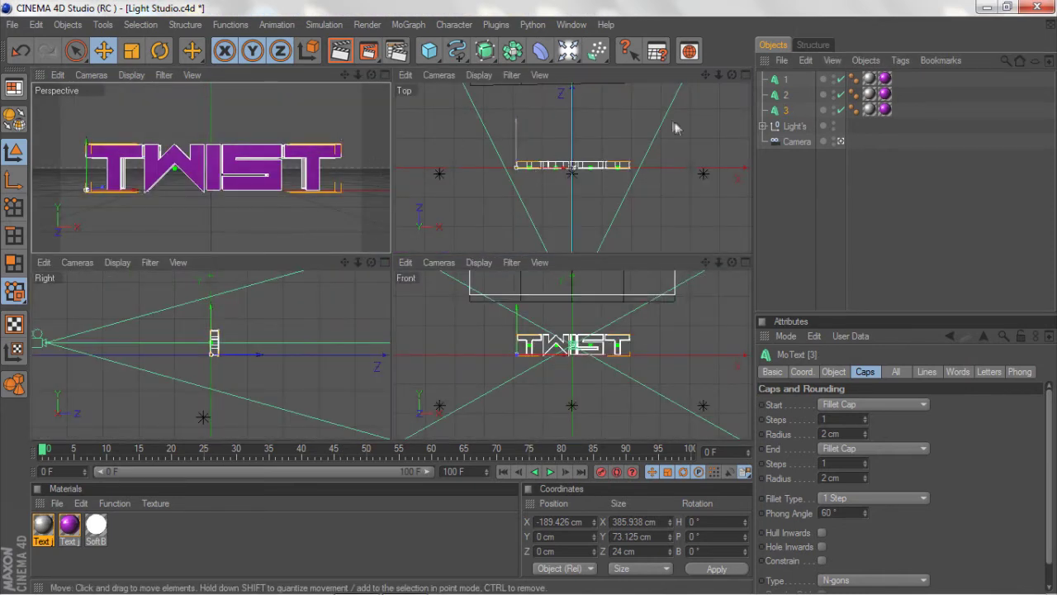
click(573, 169)
scroll(573, 169, up, 2)
scroll(572, 174, up, 3)
drag(718, 76, 724, 79)
click(786, 94)
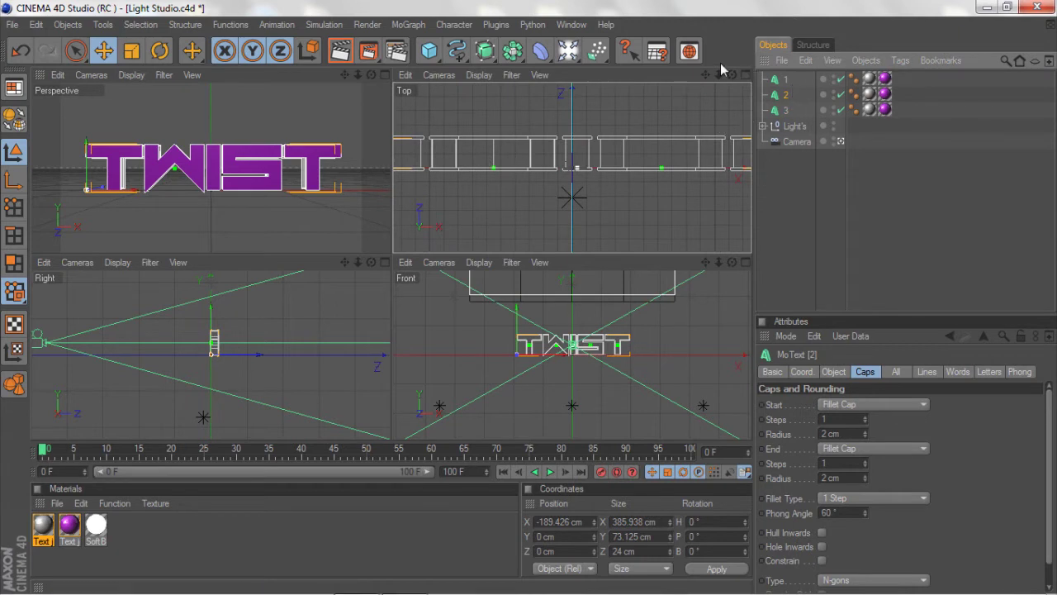
drag(720, 73, 722, 74)
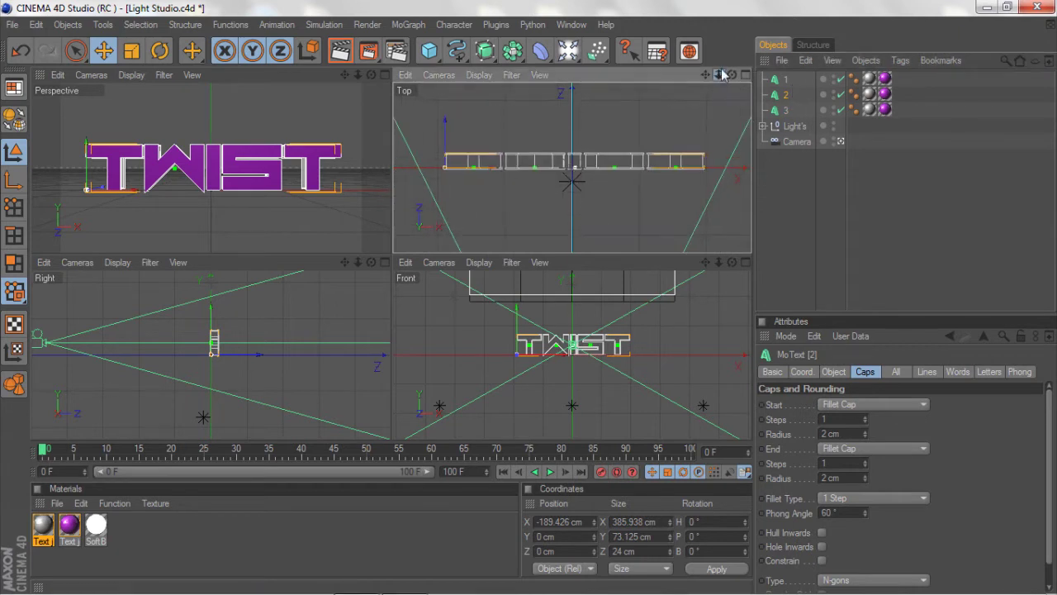
drag(444, 139, 444, 113)
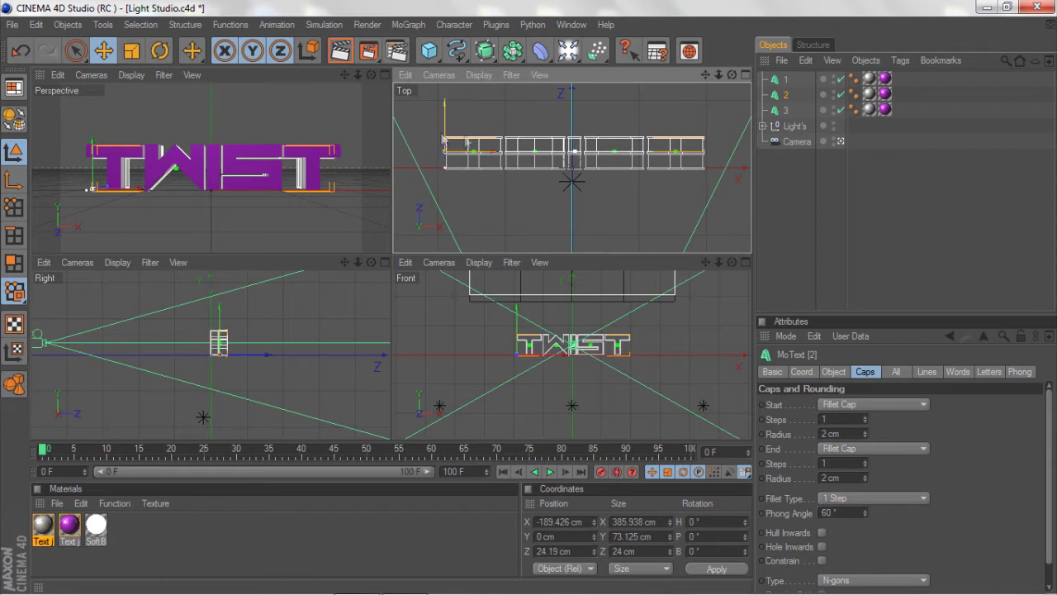
- Move text object 3 back along the Z axis to about 47.2 cm, behind text 2
click(786, 110)
mouse_move(446, 135)
mouse_down()
mouse_move(446, 104)
mouse_move(444, 114)
mouse_up()
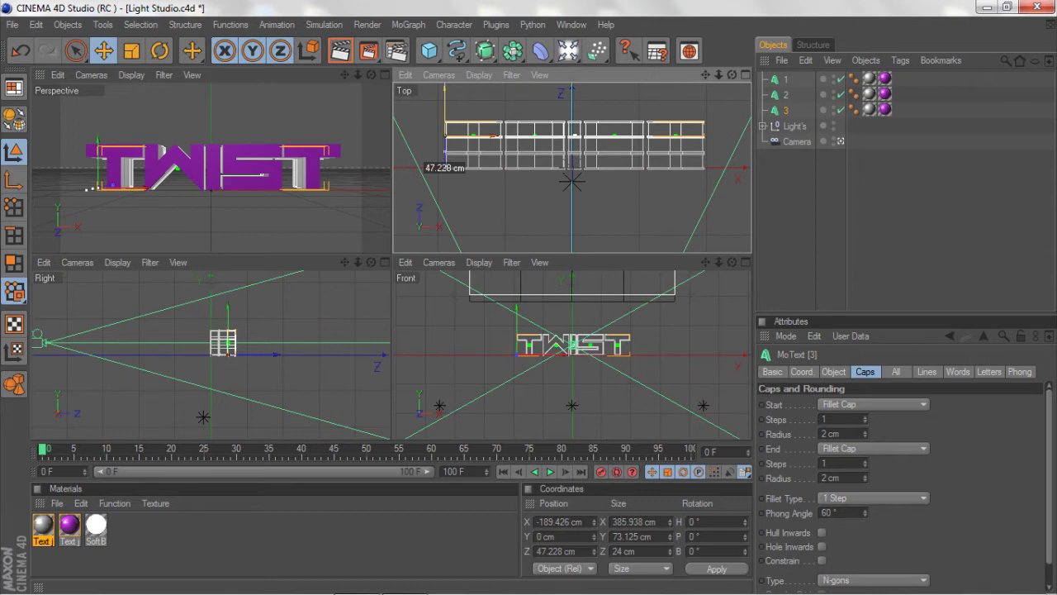
click(385, 75)
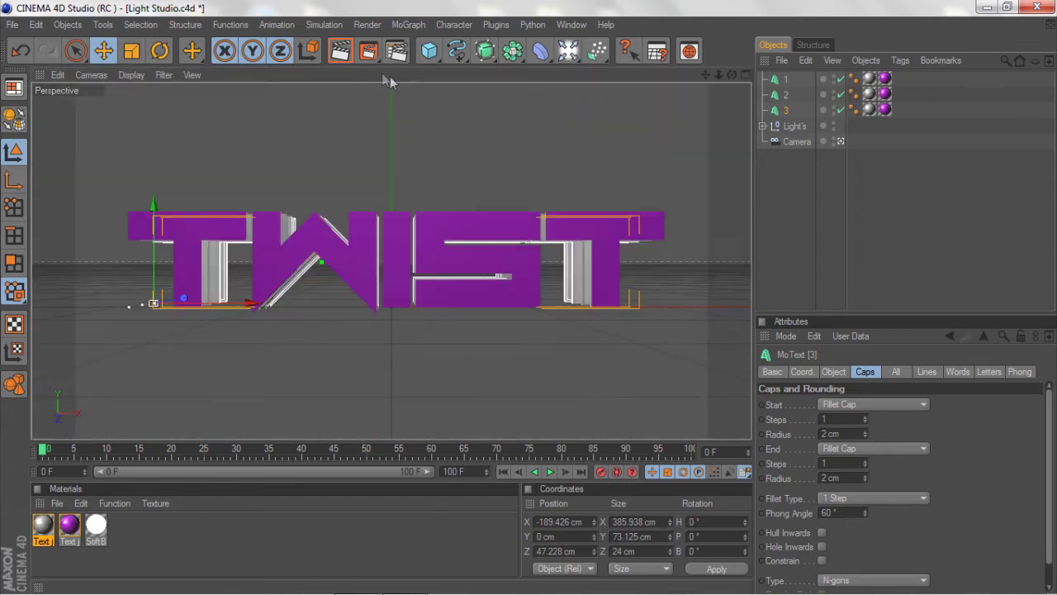
click(396, 359)
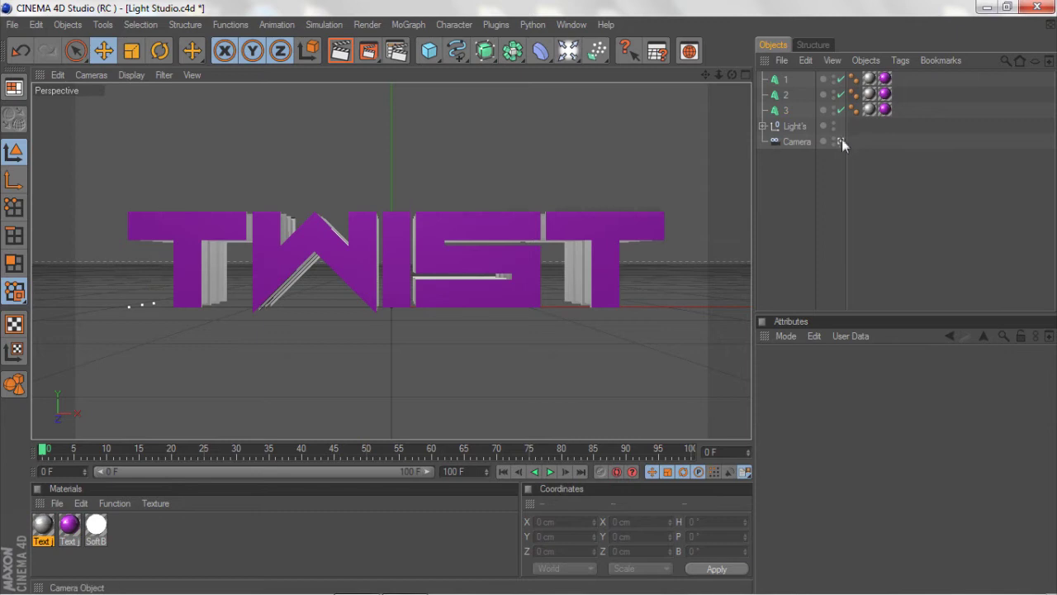
- Leave the camera view to adjust text object 3 along Z to about 48.6 cm, and return to the camera view
click(840, 141)
drag(732, 75, 629, 139)
drag(706, 76, 542, 81)
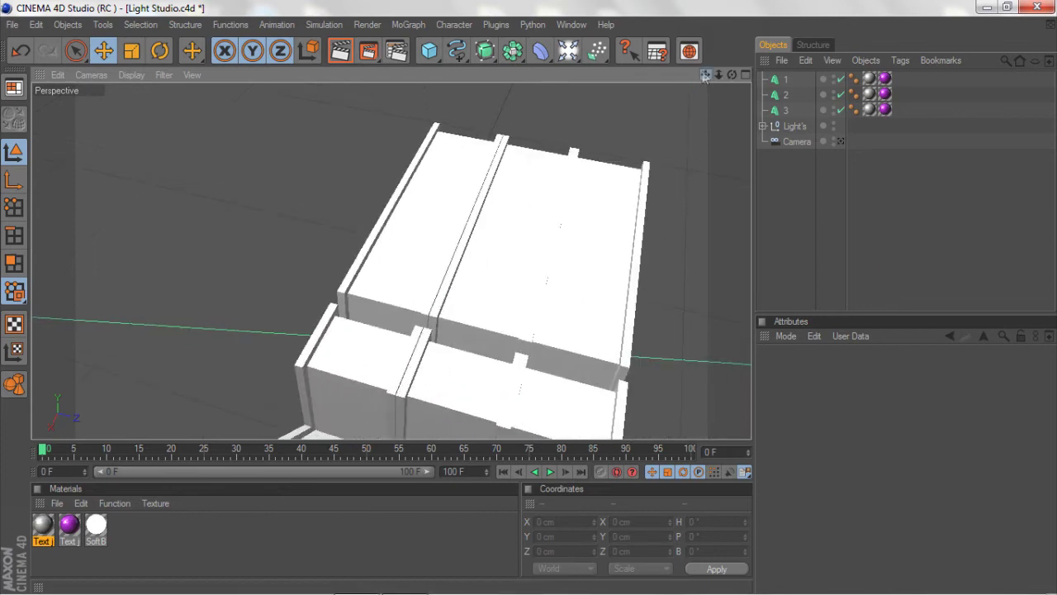
drag(703, 76, 702, 71)
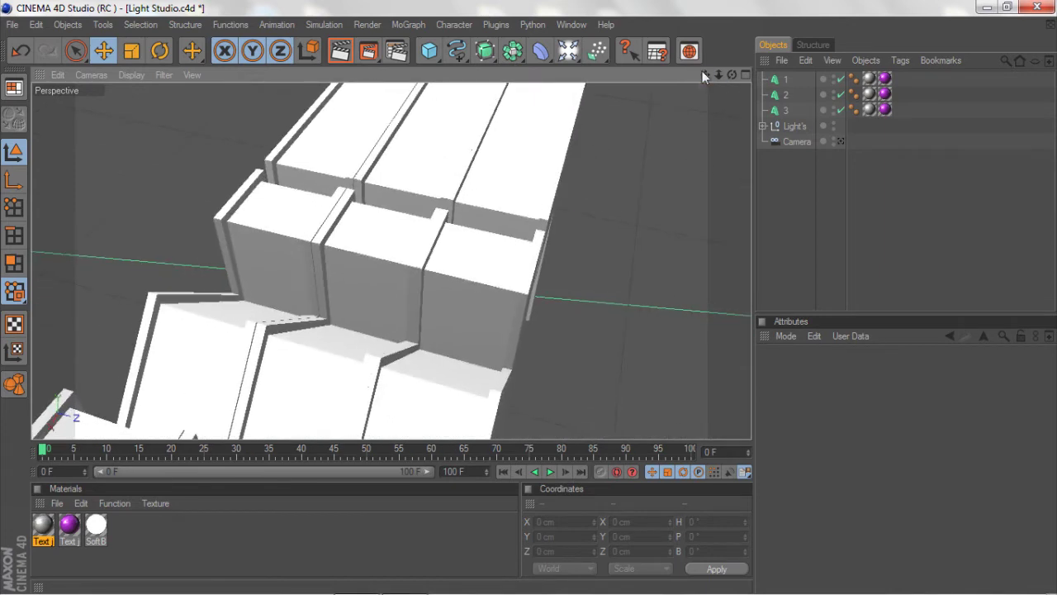
click(534, 304)
drag(597, 231, 619, 230)
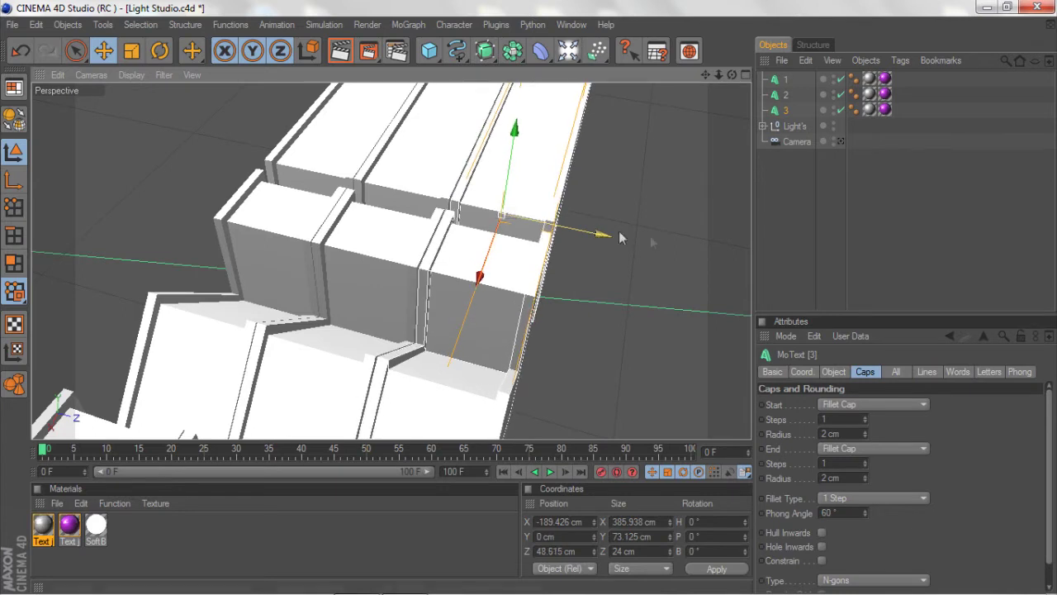
click(683, 235)
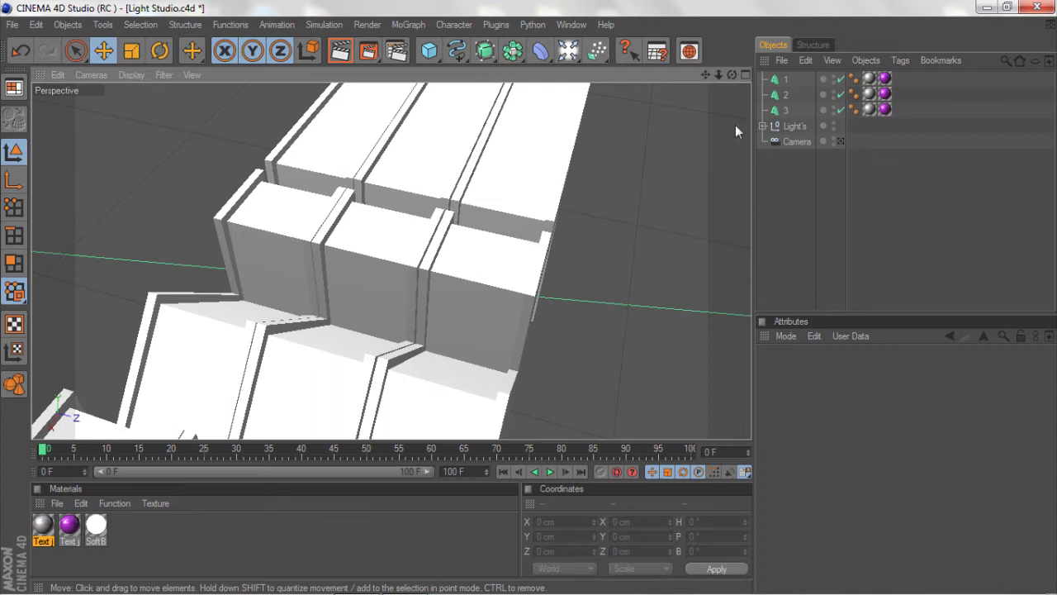
click(841, 141)
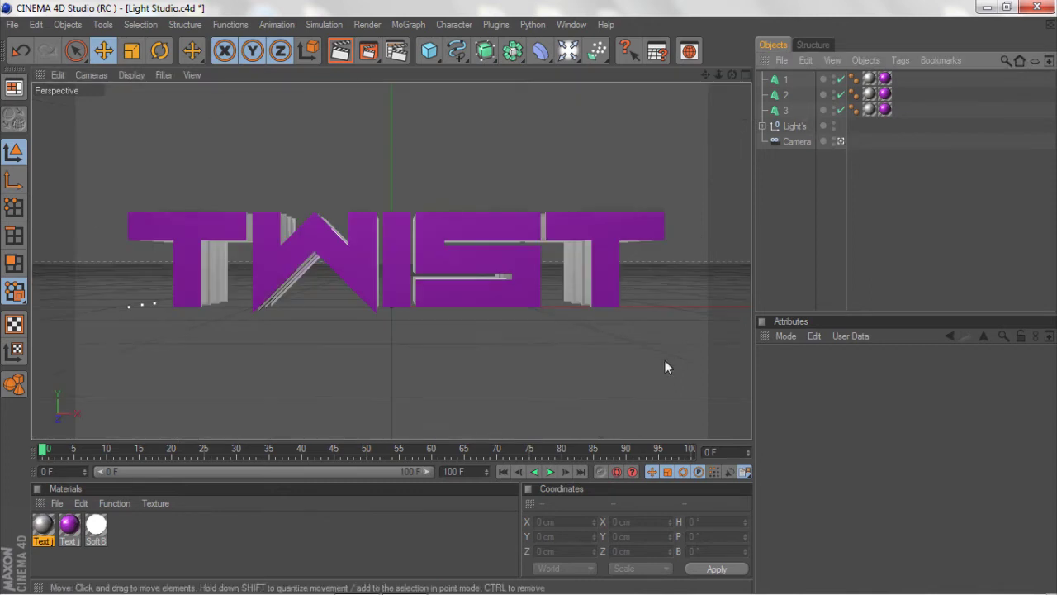
- Rotate text objects 1, 2 and 3 together to about H 355.9°, P -4.8° and B 1.1°
click(785, 109)
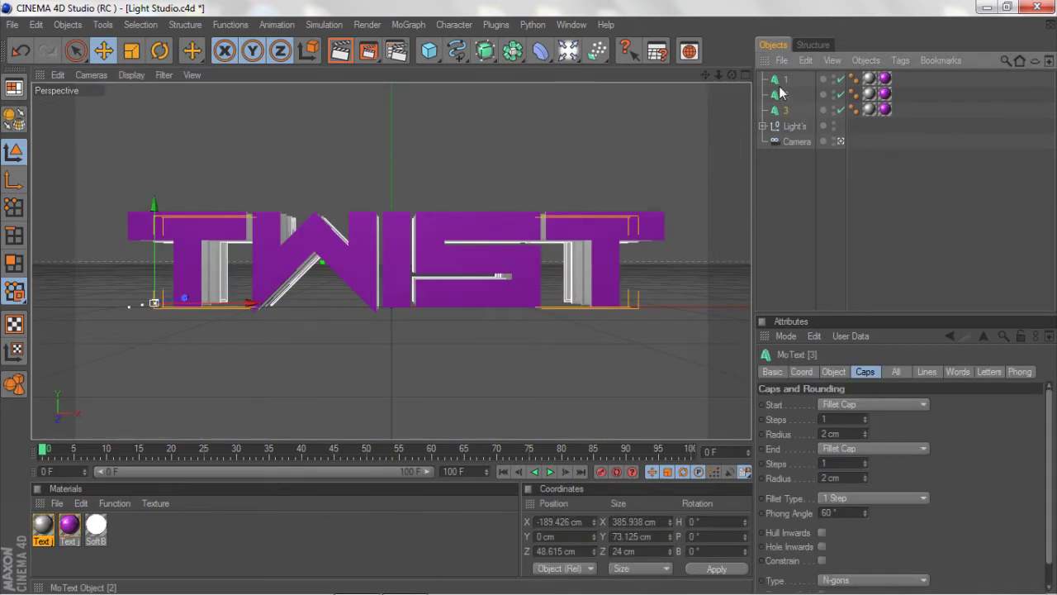
shift+click(783, 80)
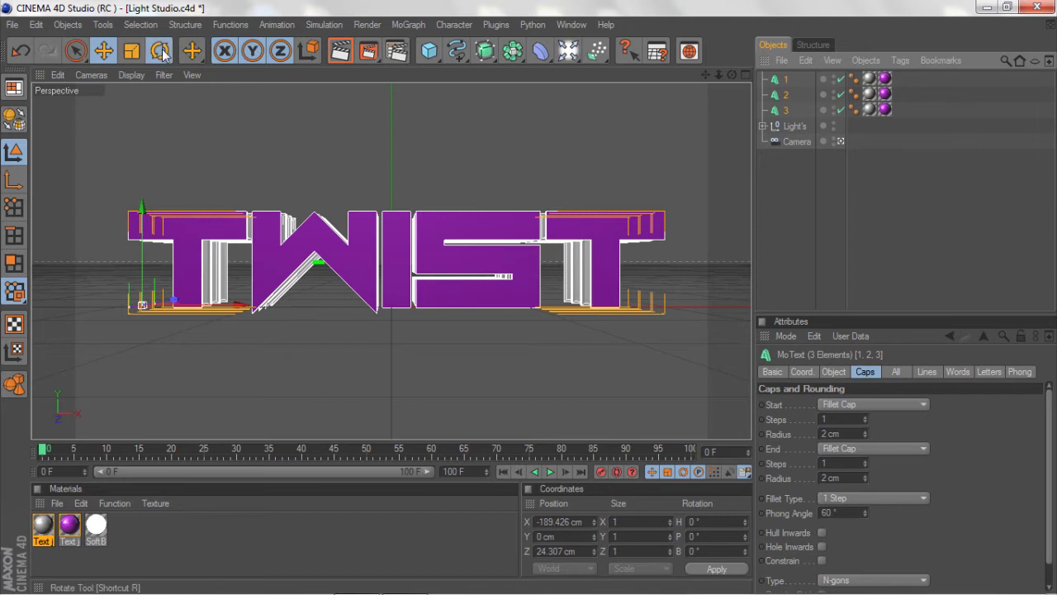
click(161, 51)
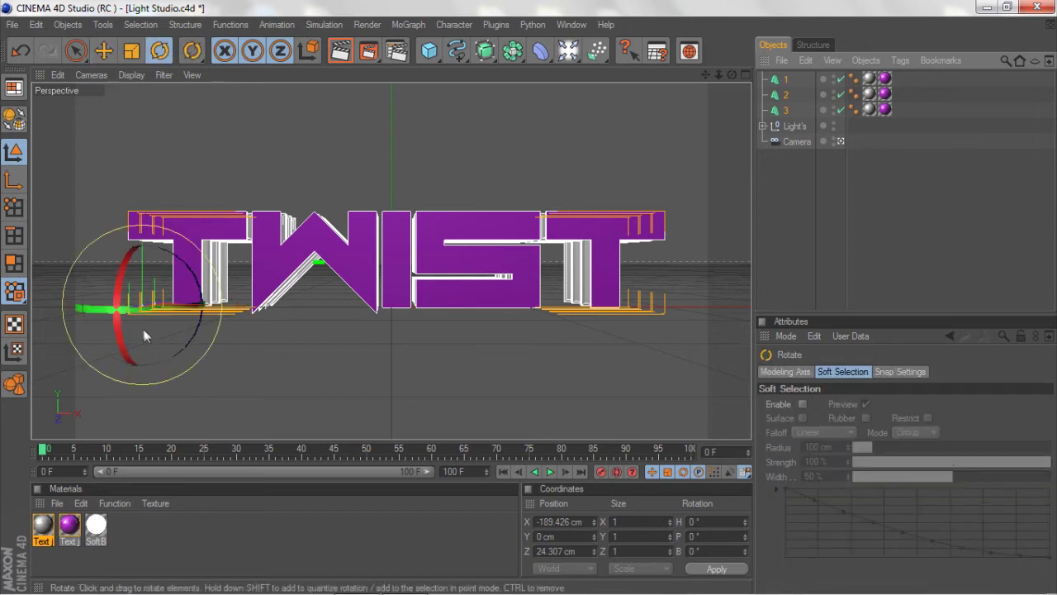
drag(136, 324, 130, 318)
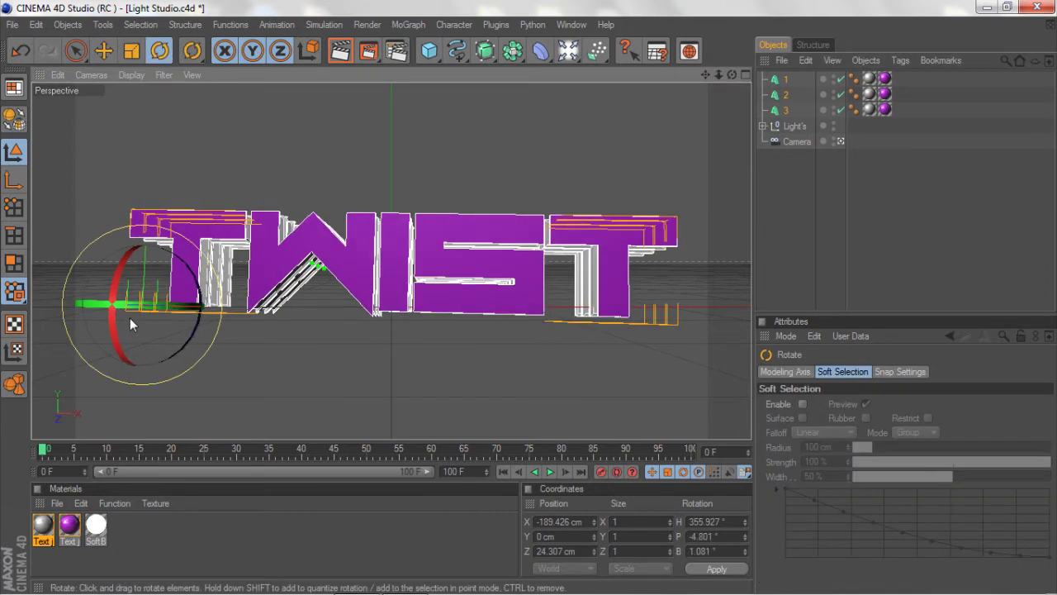
click(243, 373)
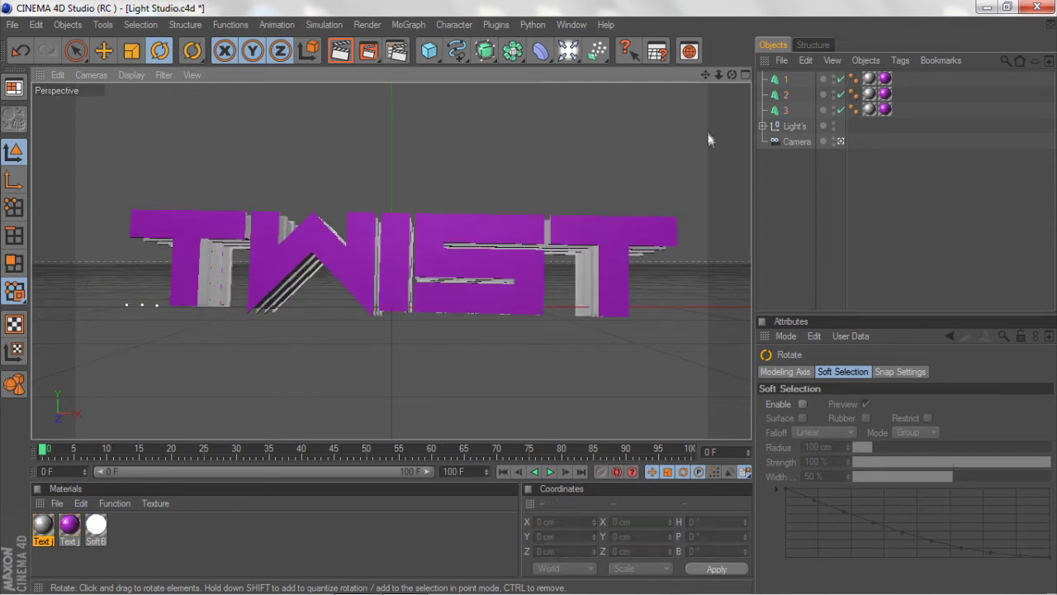
- Add an omni light and shift it along the X axis to about -89 cm
drag(705, 74, 724, 75)
mouse_move(705, 75)
mouse_down()
mouse_move(695, 76)
mouse_move(708, 75)
mouse_up()
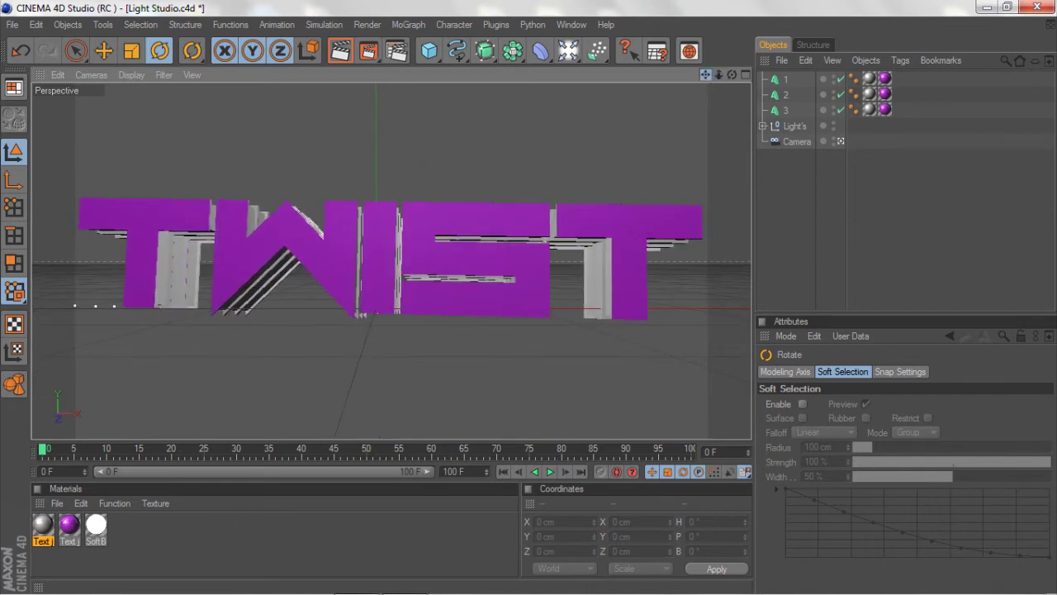
click(568, 50)
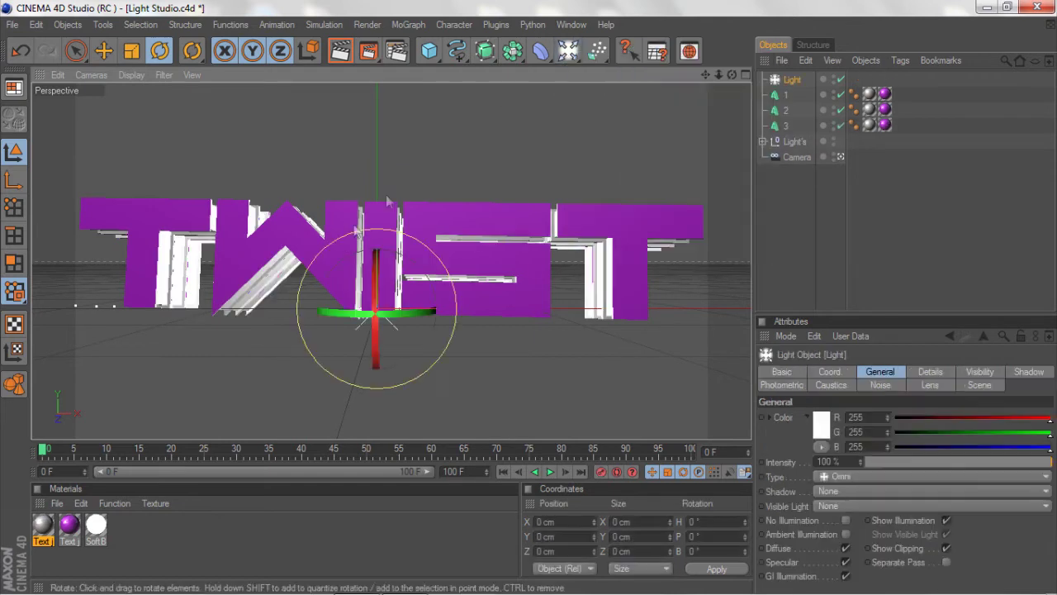
click(105, 52)
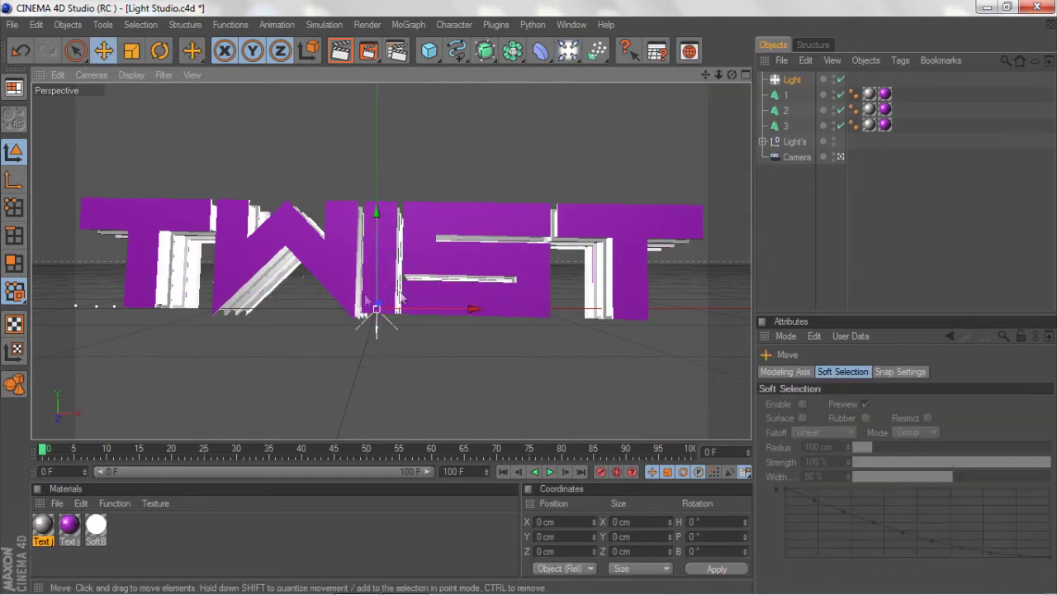
drag(474, 307, 335, 301)
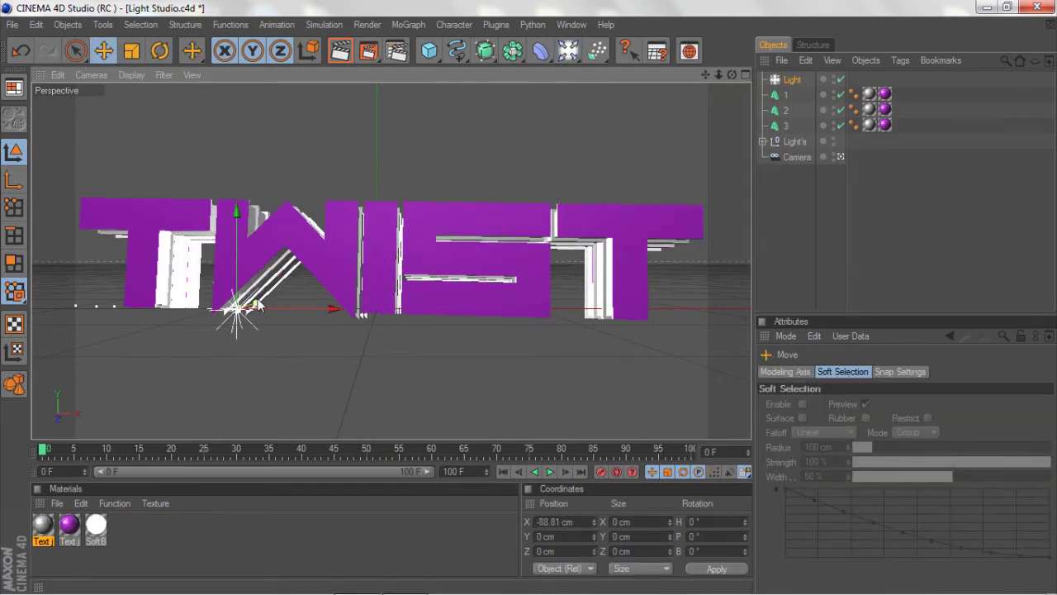
- Add a second omni light and place it below the last T at about X 131 cm, Y -27 cm
drag(568, 51, 597, 71)
drag(428, 311, 589, 310)
drag(540, 259, 540, 305)
mouse_move(607, 379)
mouse_down()
mouse_move(590, 376)
mouse_move(608, 373)
mouse_up()
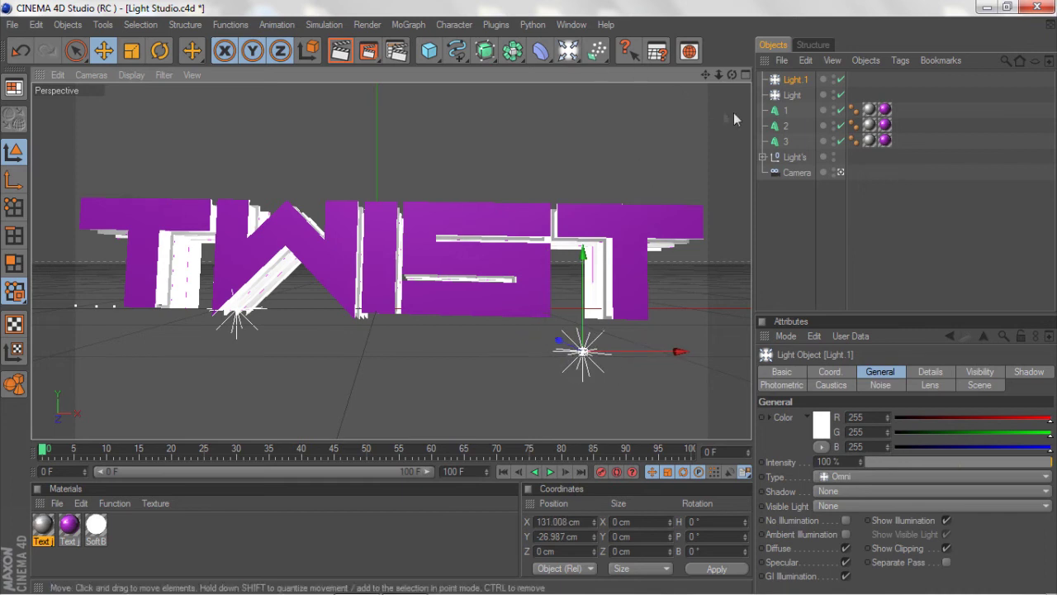
drag(718, 74, 570, 51)
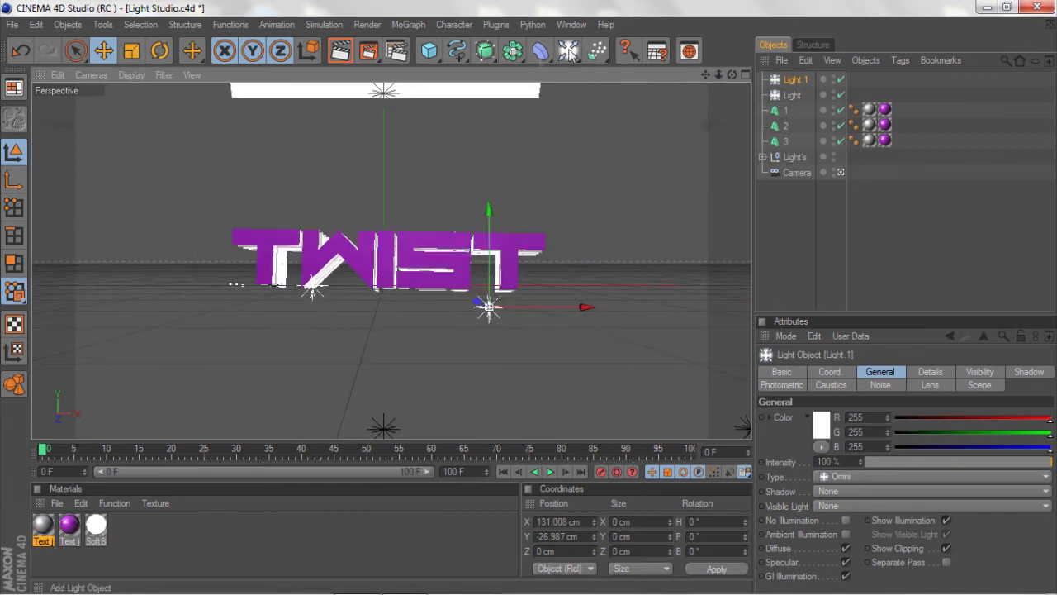
drag(718, 75, 758, 76)
- Check the output and save render settings, and set the anti-aliasing min level to 2x2 and max level to 4x4
click(397, 51)
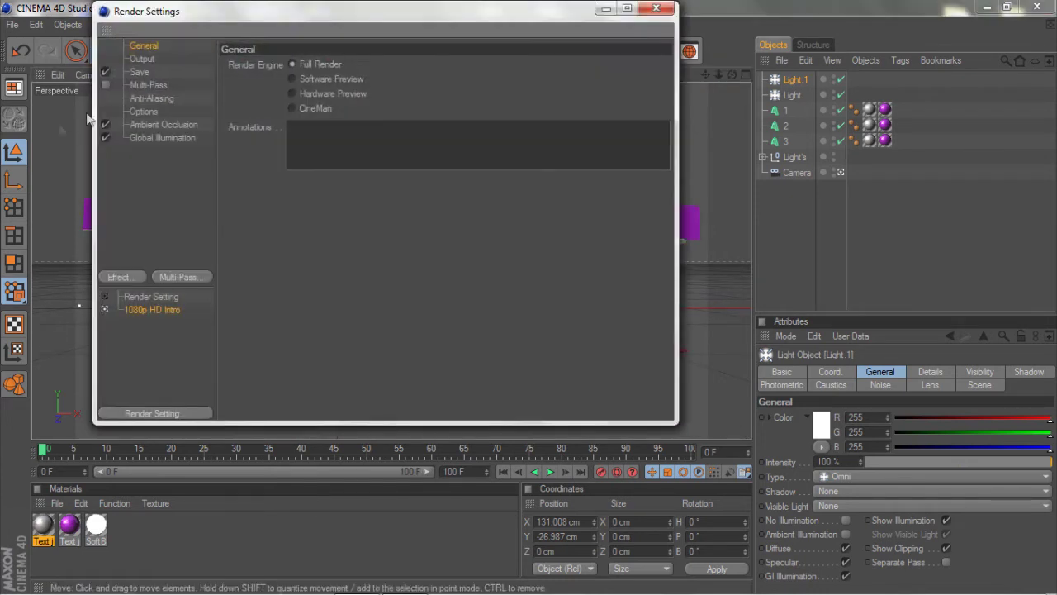
click(142, 59)
drag(156, 20, 162, 49)
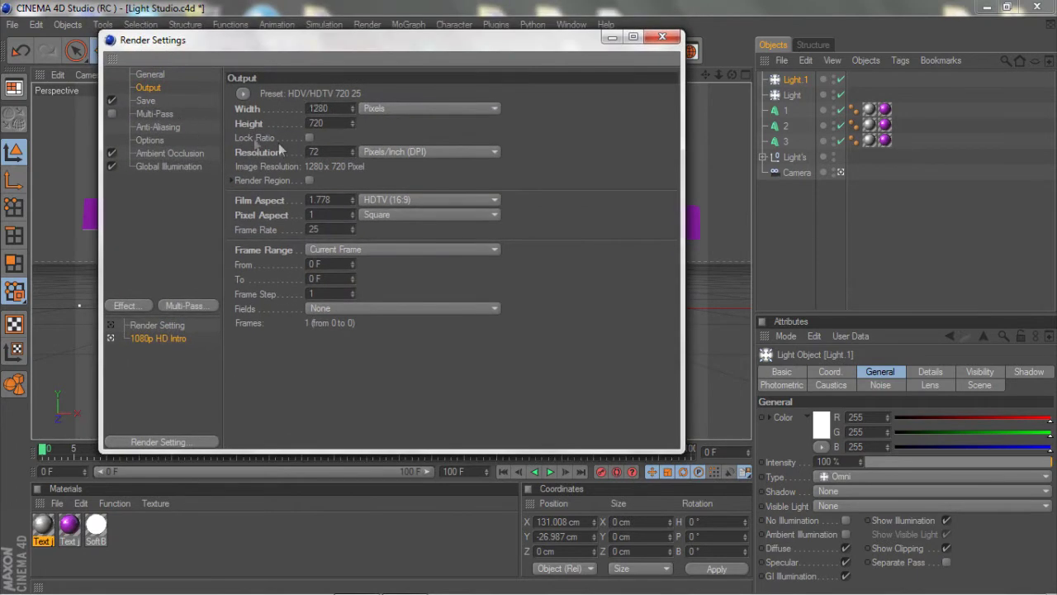
click(144, 100)
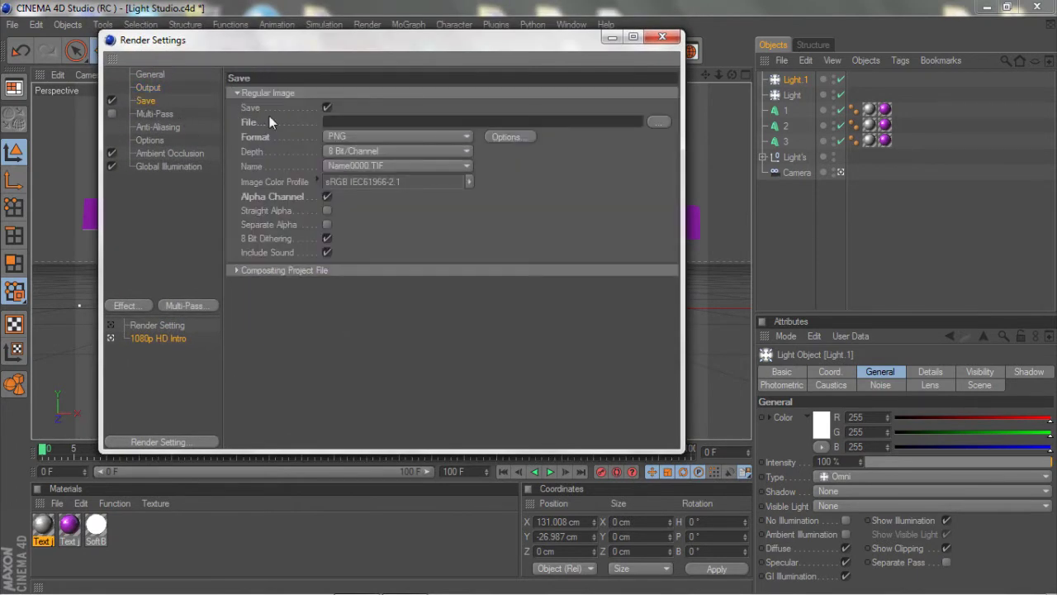
click(152, 114)
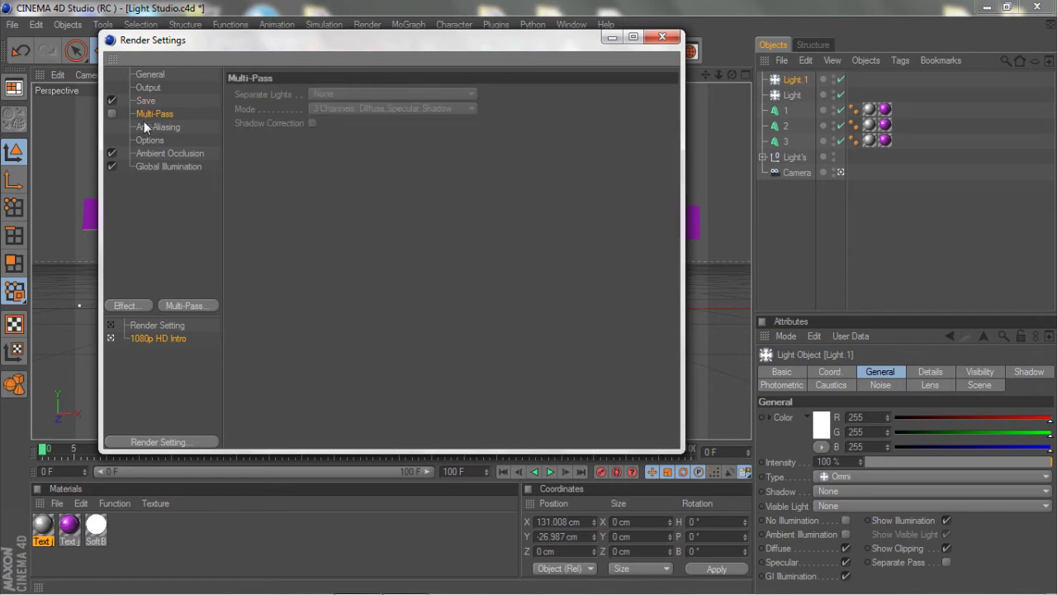
click(153, 127)
click(353, 155)
click(351, 182)
click(345, 167)
click(342, 211)
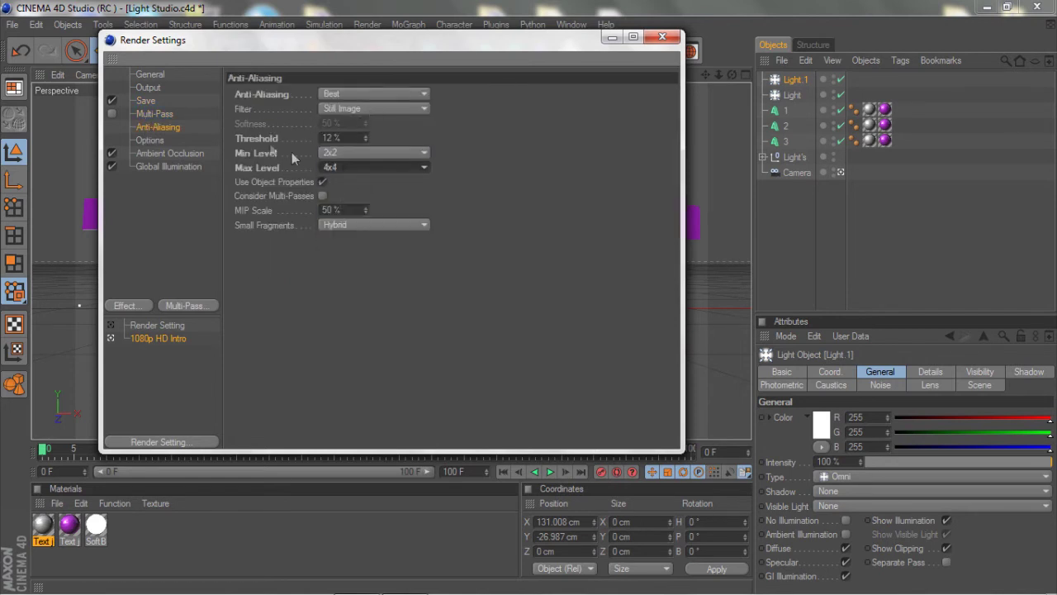
- Set the render to save on the Desktop under the file name Twist (TUT)
click(144, 140)
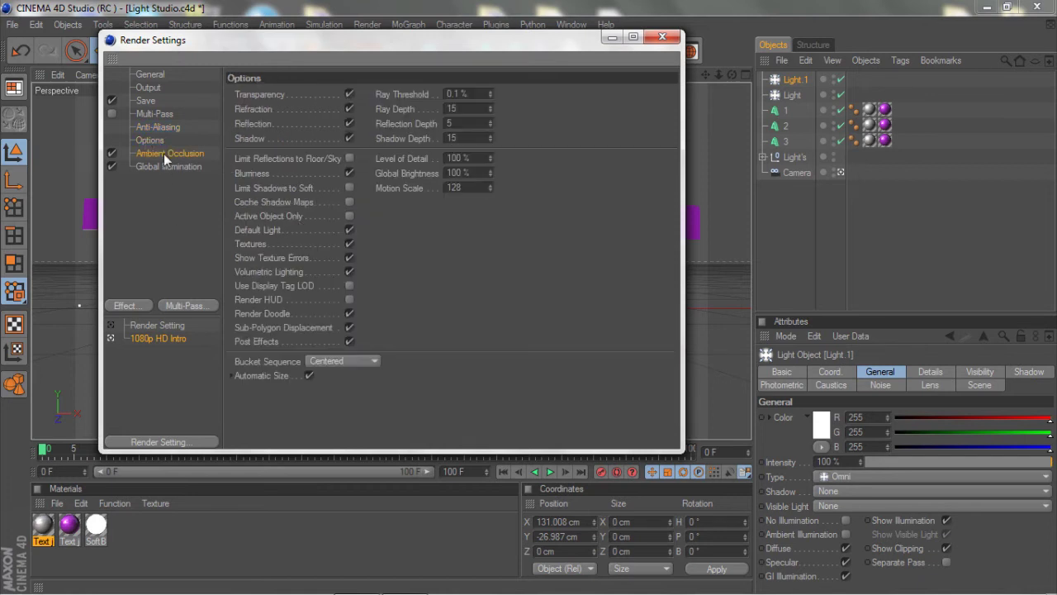
click(163, 154)
click(154, 114)
click(146, 101)
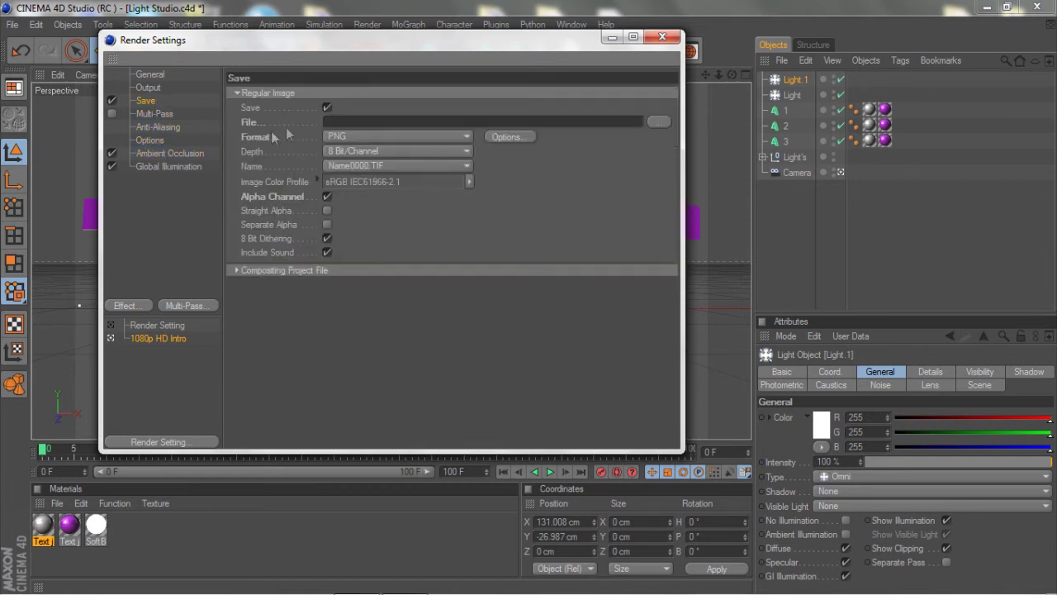
click(658, 122)
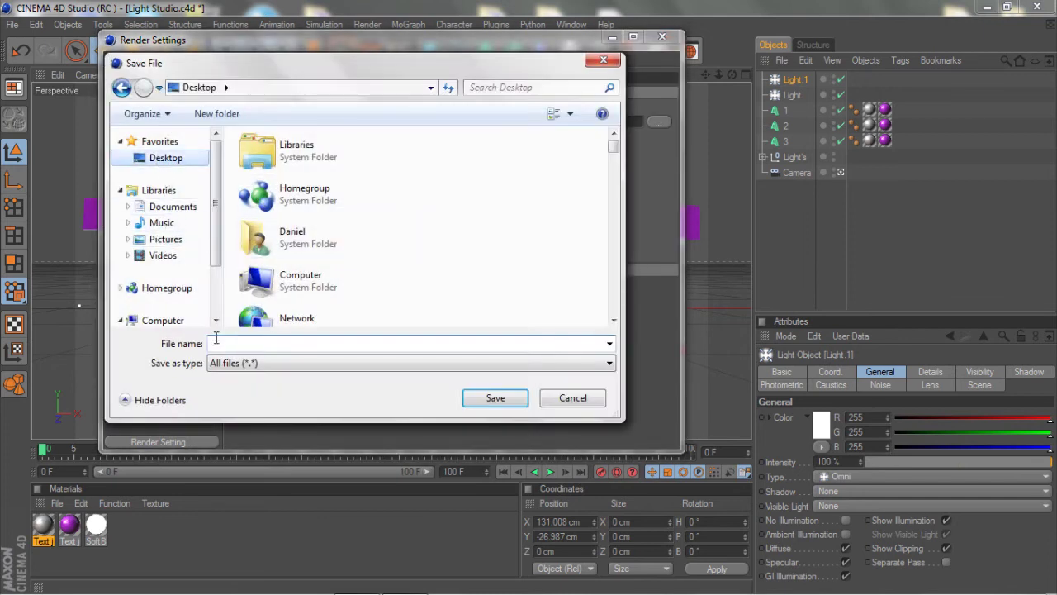
click(219, 342)
text(Twis)
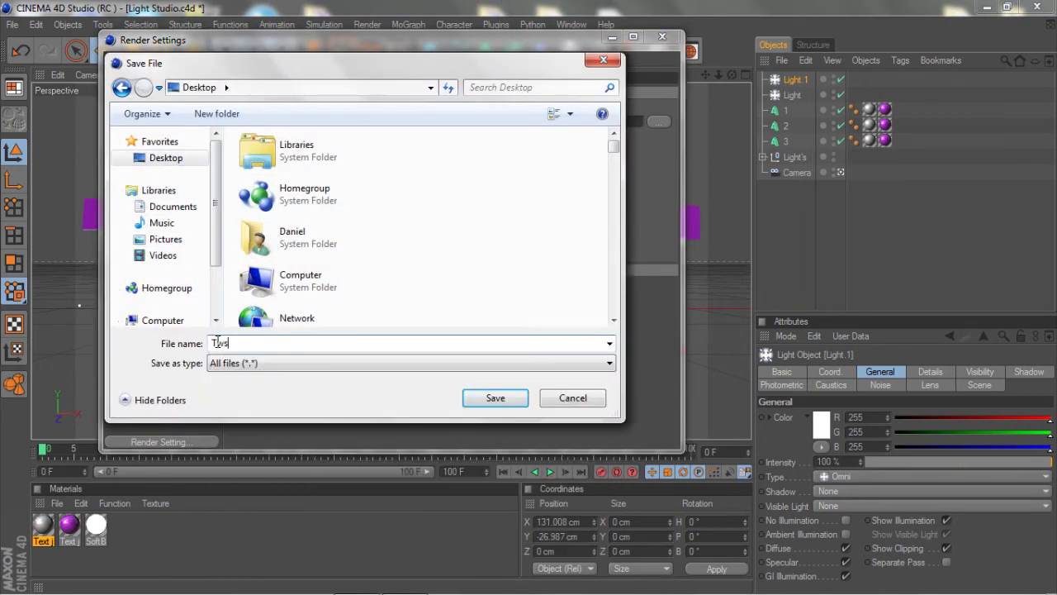
text(t ))
text(TUT))
key(Return)
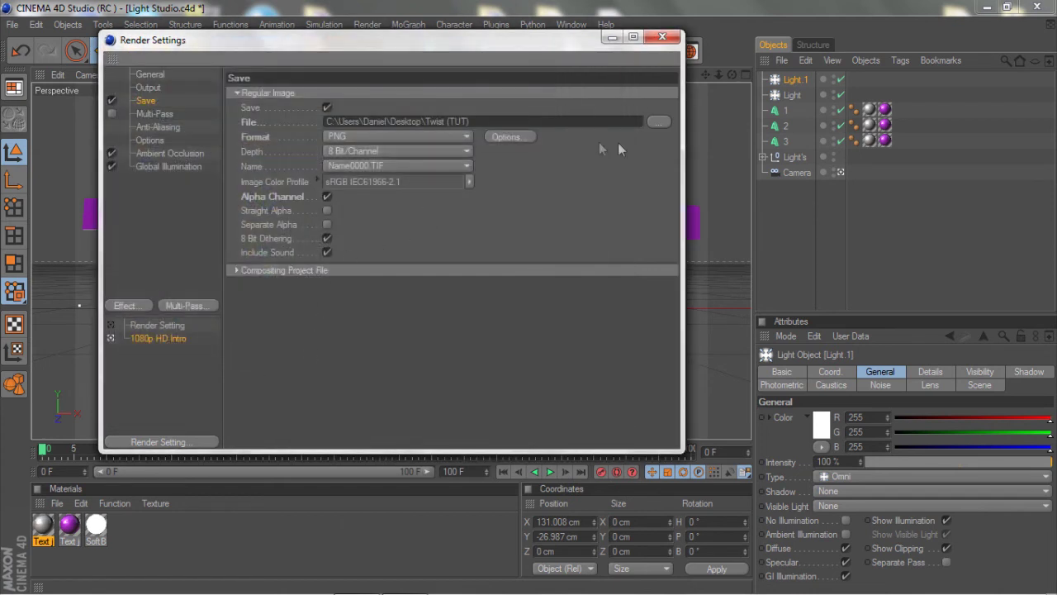
- Render the scene to the Picture Viewer and switch to Photoshop
click(661, 36)
click(369, 53)
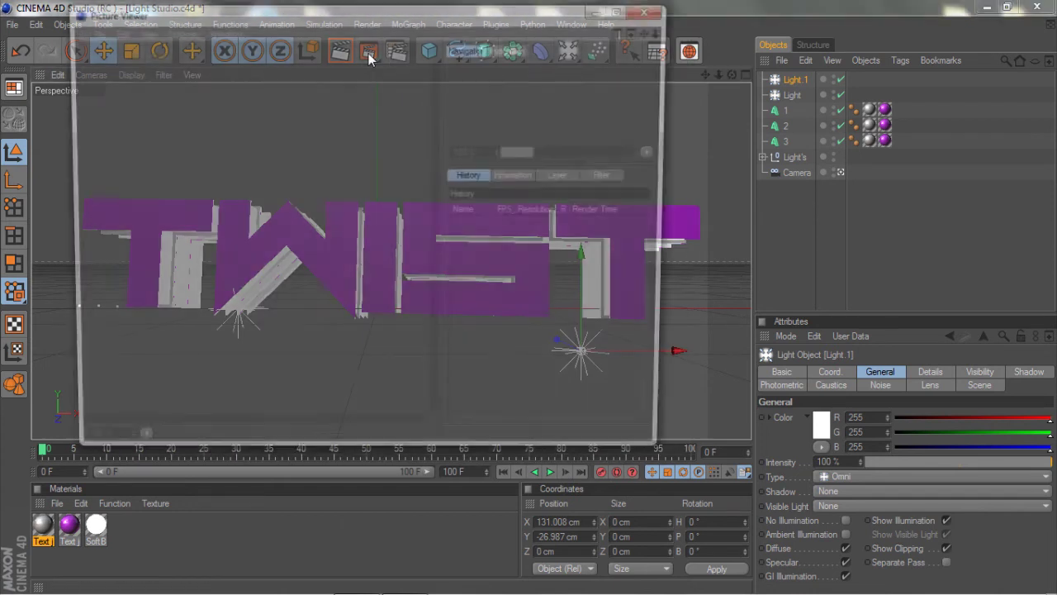
key(alt+Tab)
key(alt+Tab)
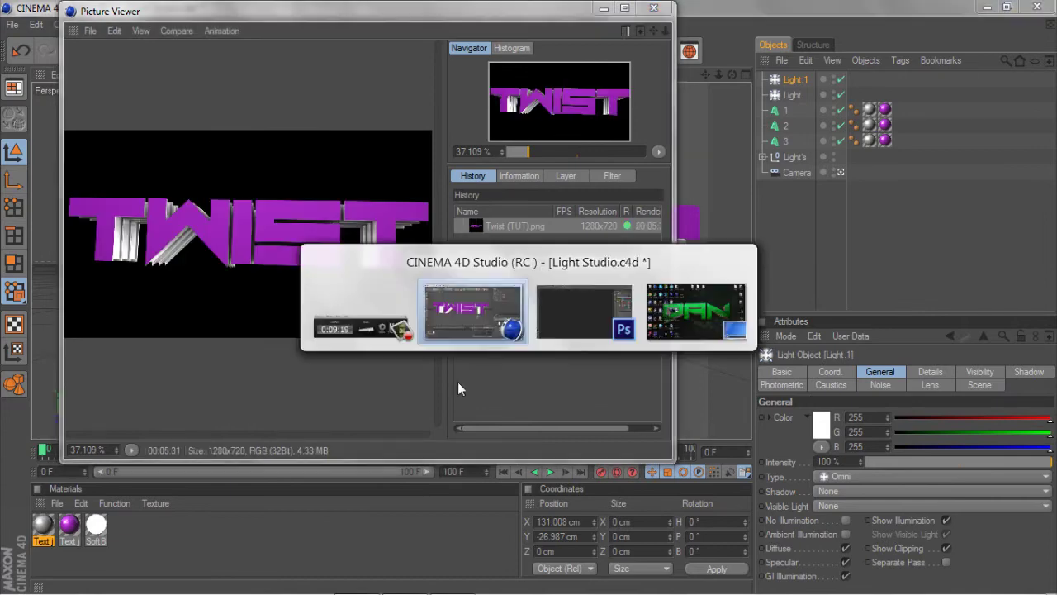
- Open the rendered image Twist (TUT).png from the Desktop
click(44, 14)
click(50, 42)
drag(393, 25, 341, 7)
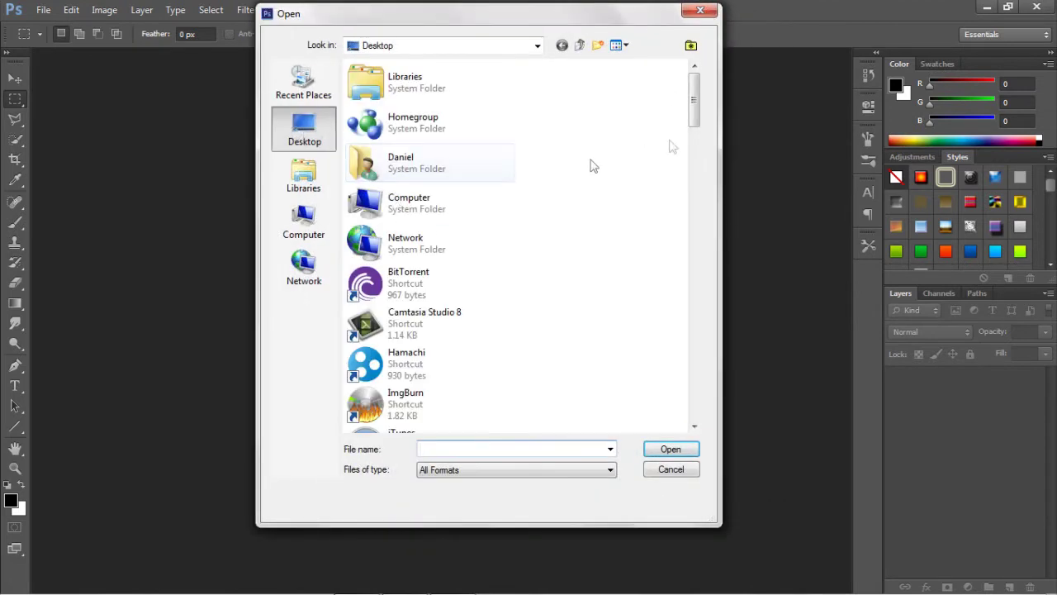
drag(695, 96, 700, 363)
click(504, 350)
double_click(478, 323)
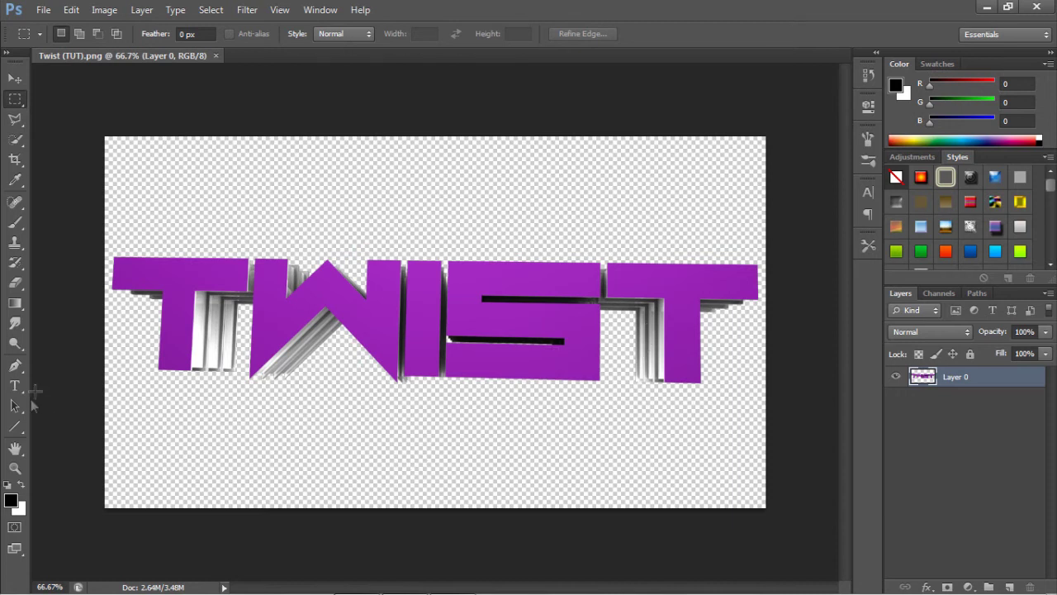
- Add a new empty layer and place it beneath the rendered text layer
click(17, 80)
key(Left)
click(1009, 587)
drag(977, 382, 965, 403)
- Rename the empty layer Background and the rendered text layer Twist
double_click(956, 397)
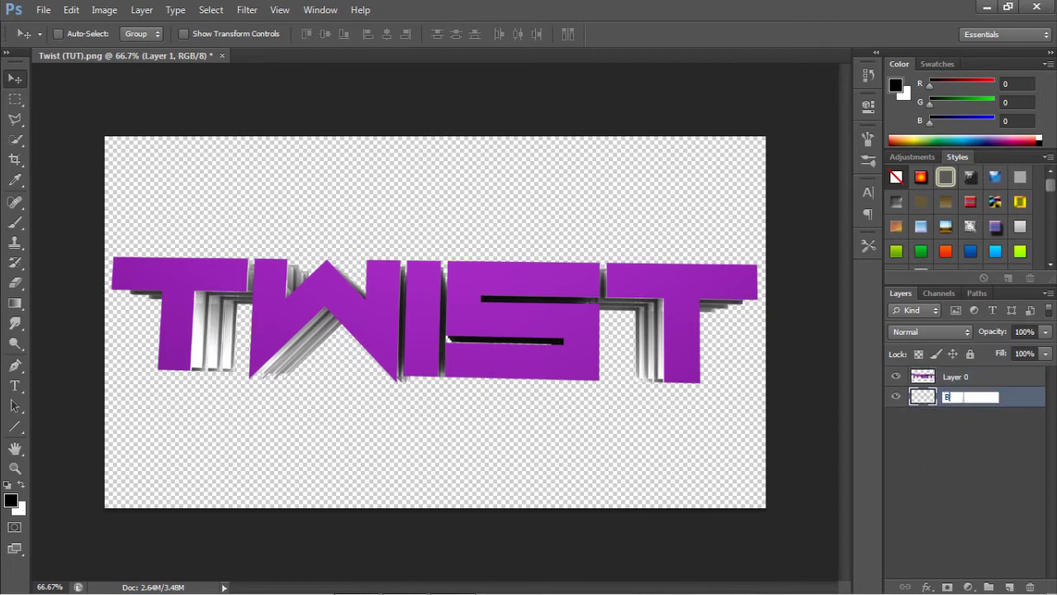
text(Background)
key(Return)
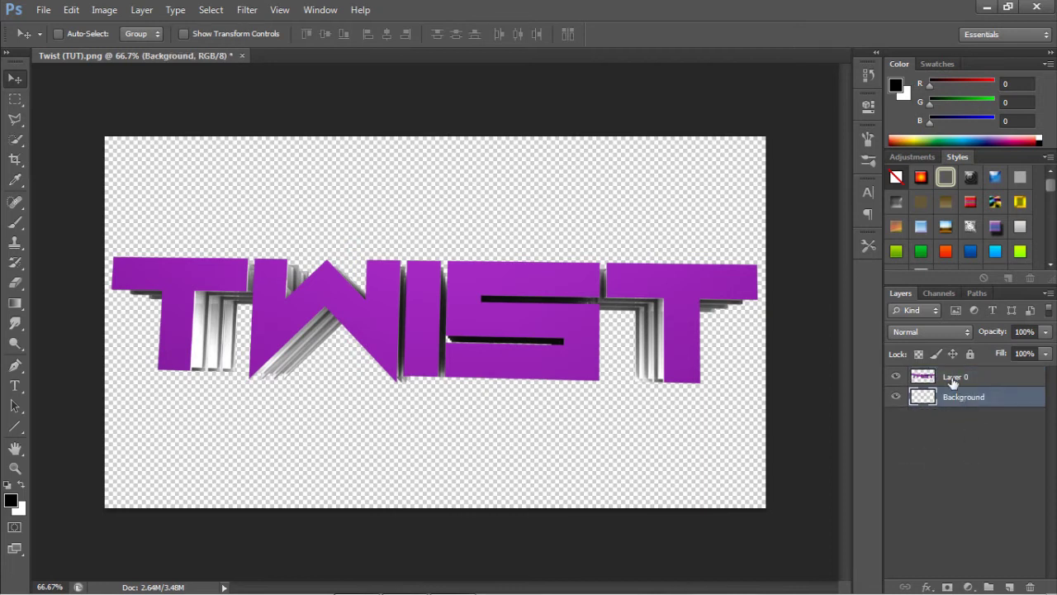
double_click(955, 378)
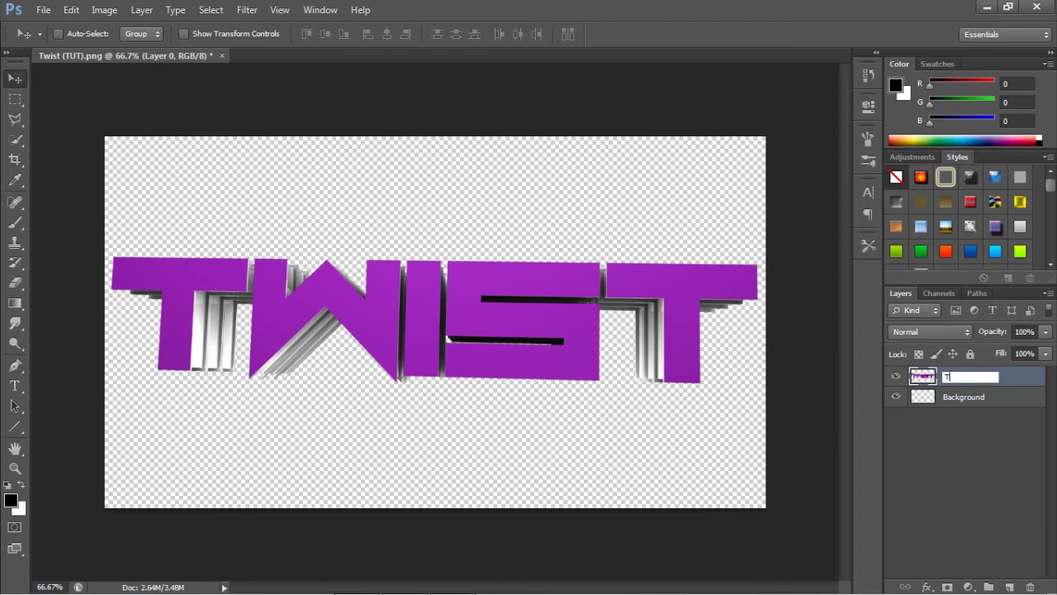
key(Return)
- Fill the Background layer with a reversed radial gradient from a yellow-green centre through teal to dark corners
click(966, 396)
click(15, 299)
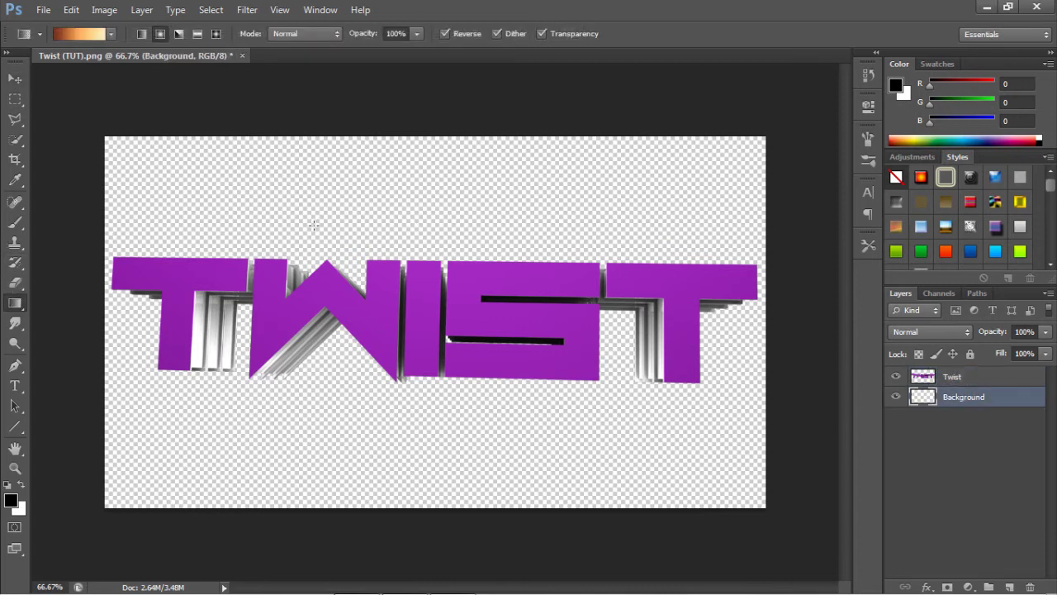
drag(436, 310, 247, 310)
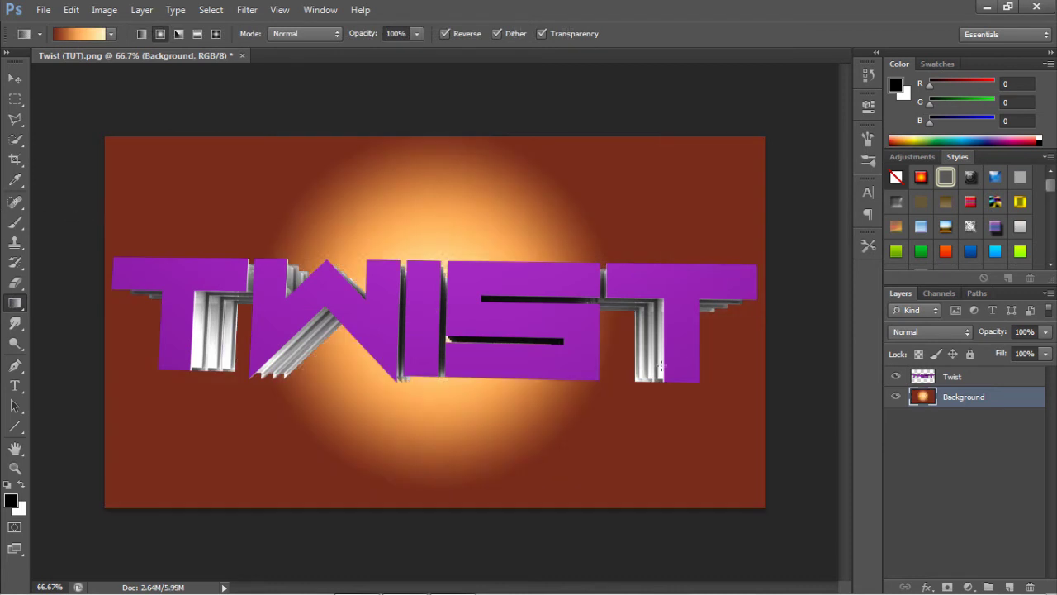
drag(393, 332, 33, 332)
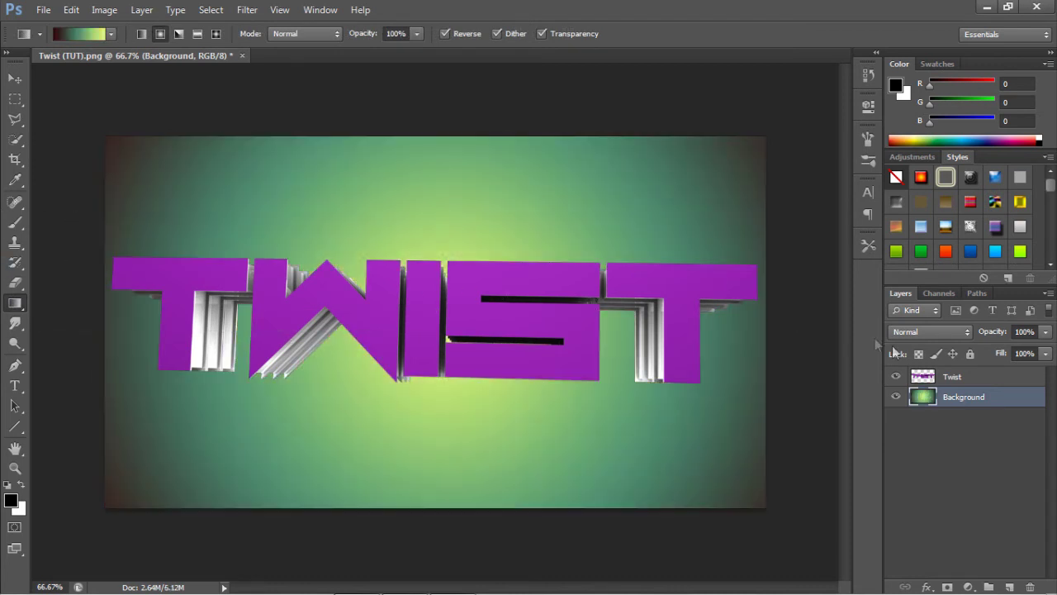
- Give the Twist layer an Overlay-mode gradient overlay at 75% opacity and a drop shadow with 100% opacity, 5% spread and 35 px size
click(998, 373)
double_click(1004, 377)
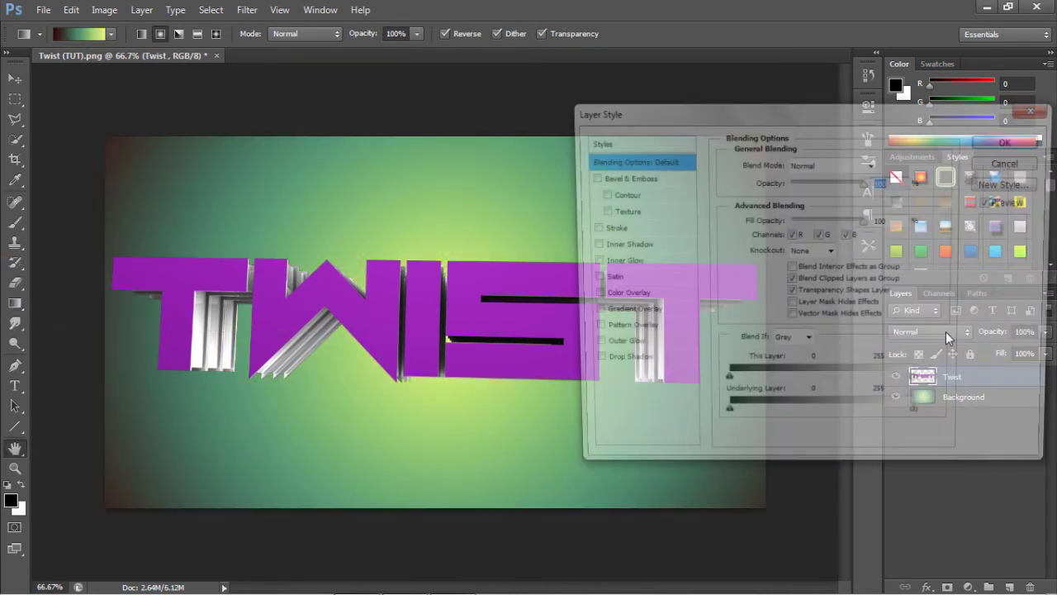
click(599, 316)
click(833, 165)
click(818, 357)
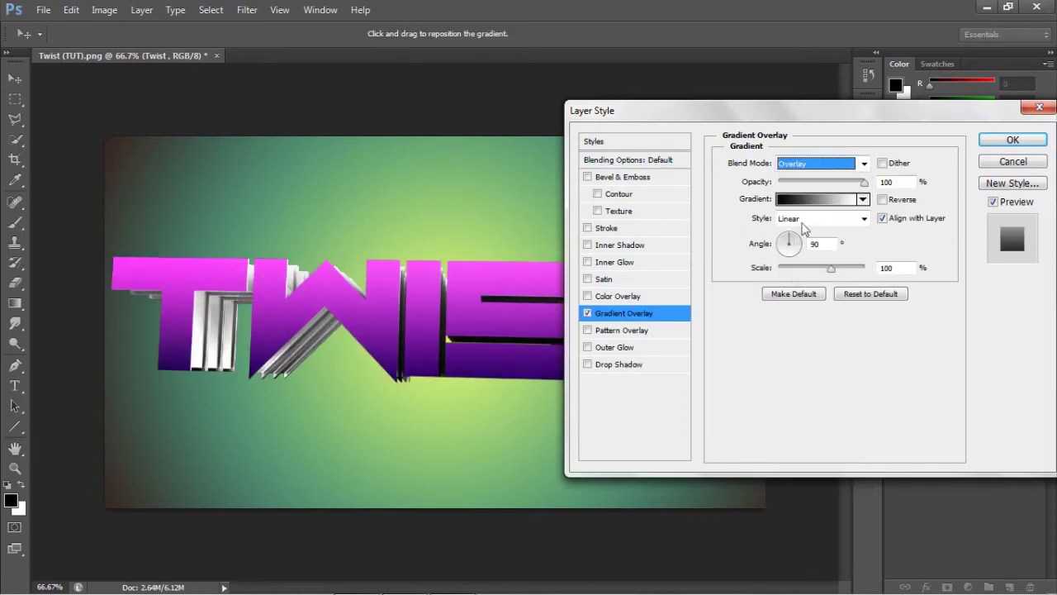
click(888, 182)
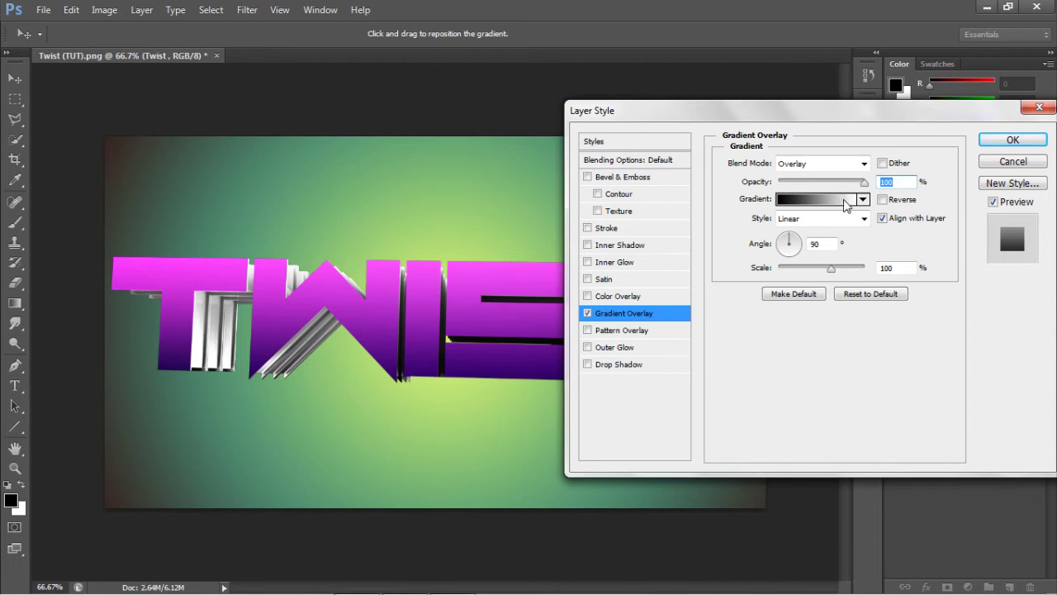
text(75)
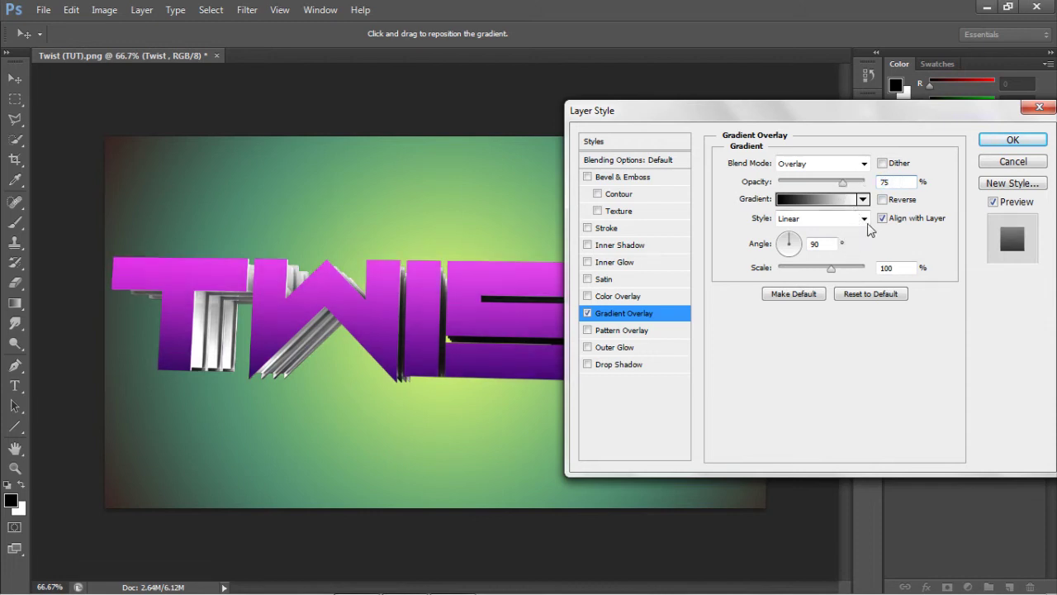
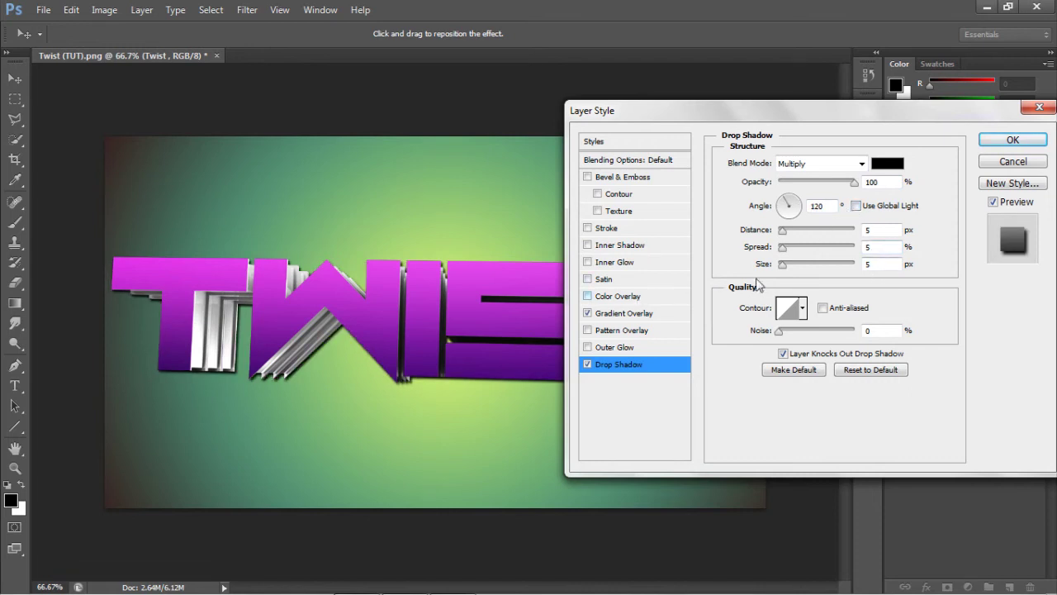
text(35)
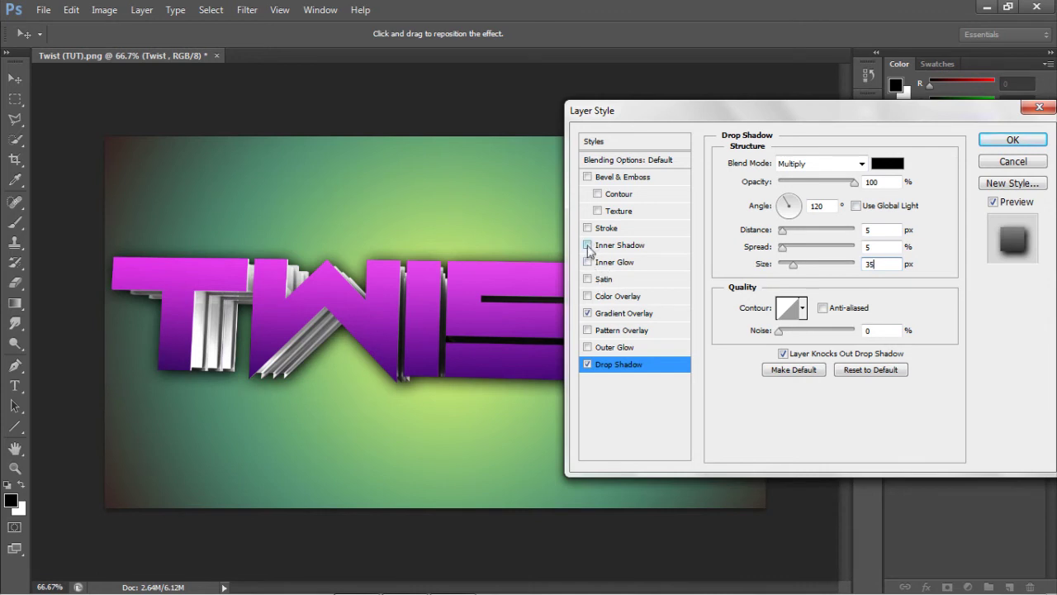
- Add a white inner shadow to the Twist layer in Overlay mode with 5% choke and 15 px size, and apply the layer style
click(587, 245)
click(652, 245)
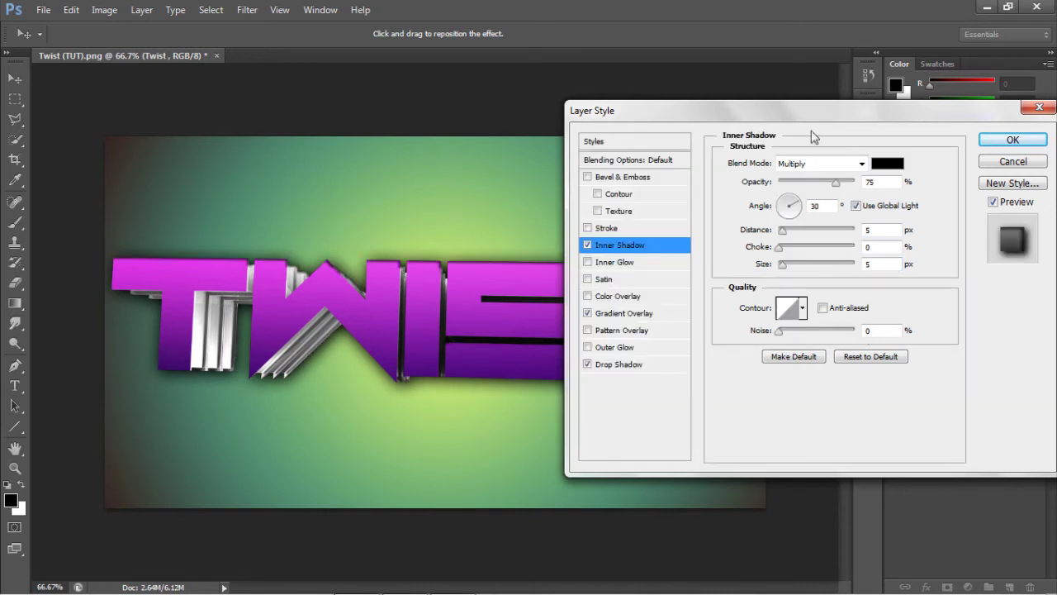
click(887, 163)
click(993, 158)
click(861, 163)
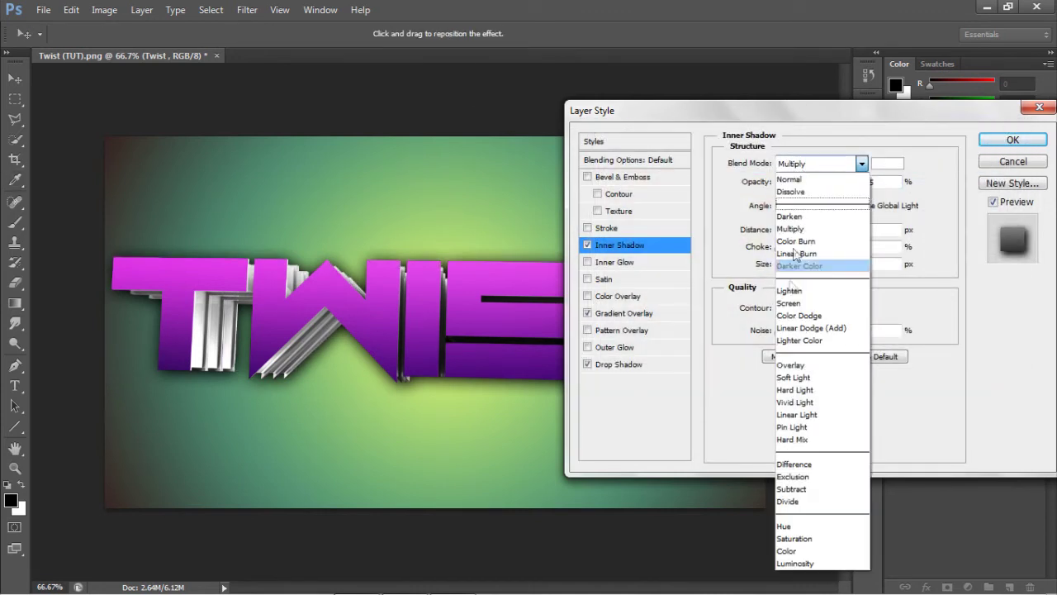
click(791, 365)
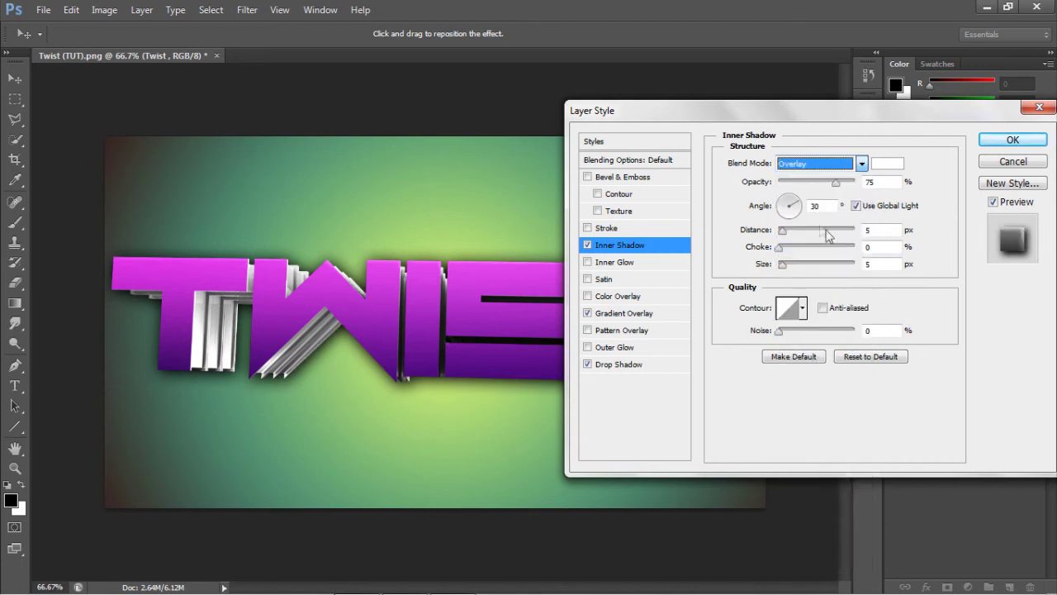
click(879, 245)
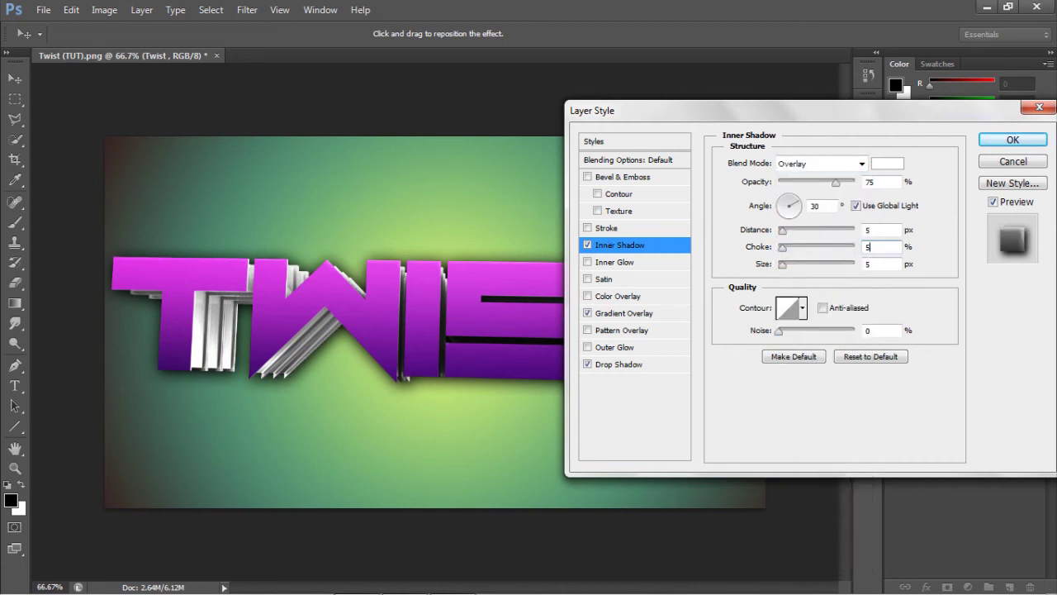
key(Tab)
text(15)
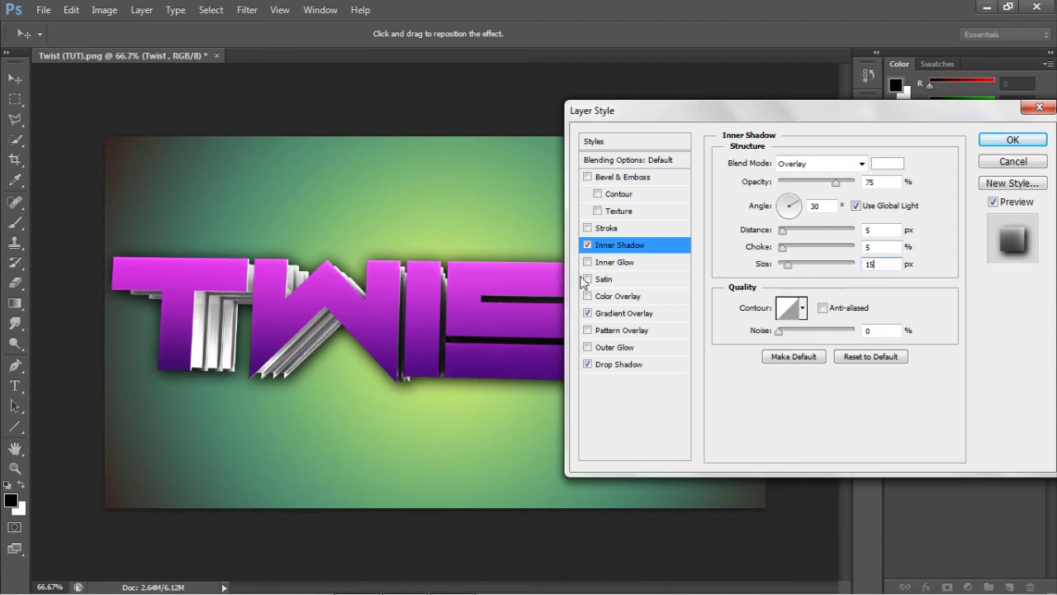
key(Return)
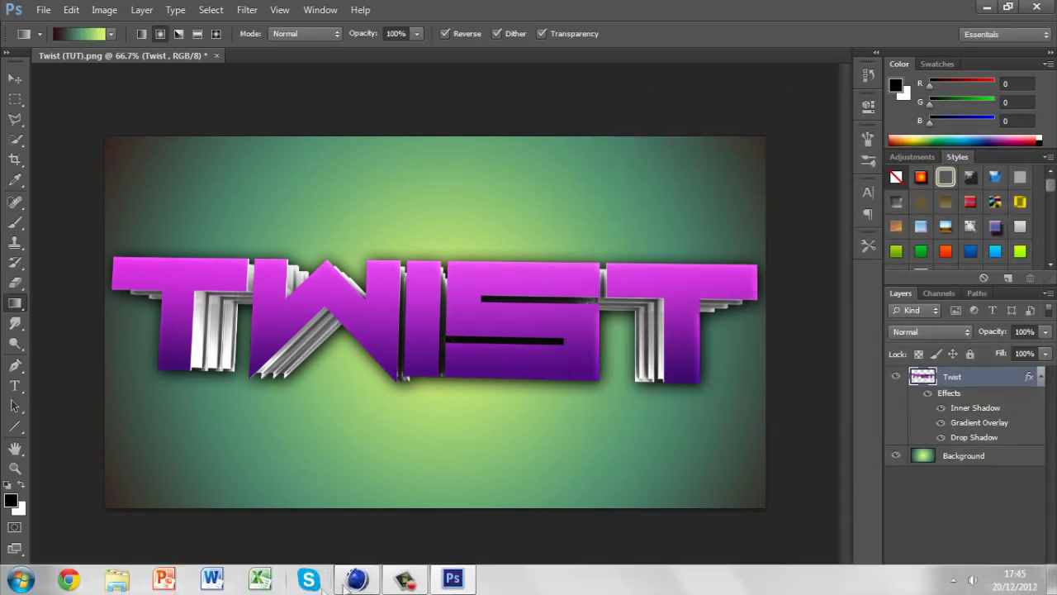
- Collapse the Twist layer's effects list and check its blending options
click(453, 580)
click(868, 532)
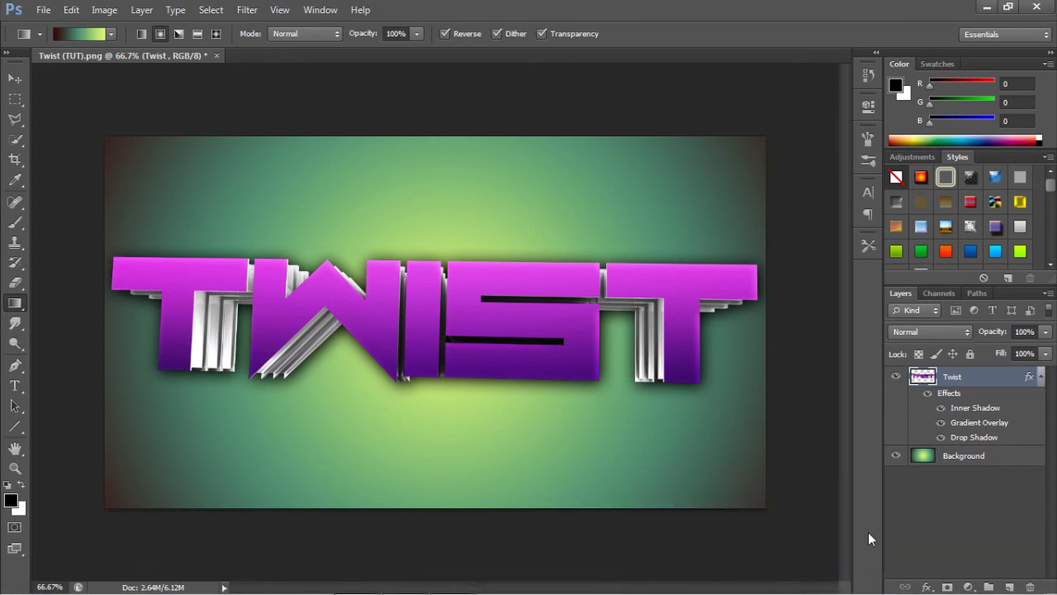
click(1042, 377)
double_click(1021, 379)
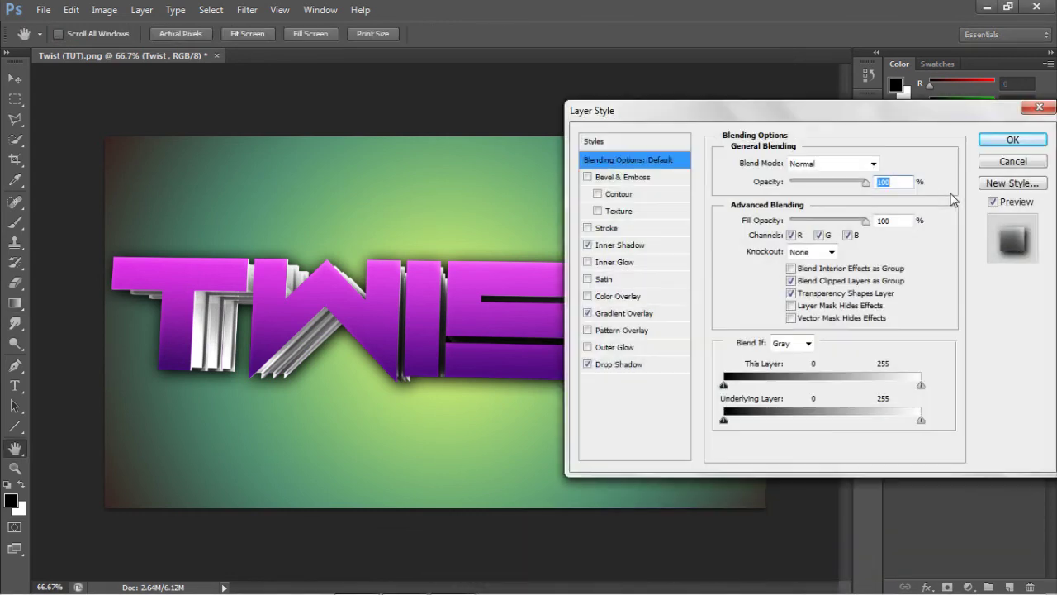
click(1011, 140)
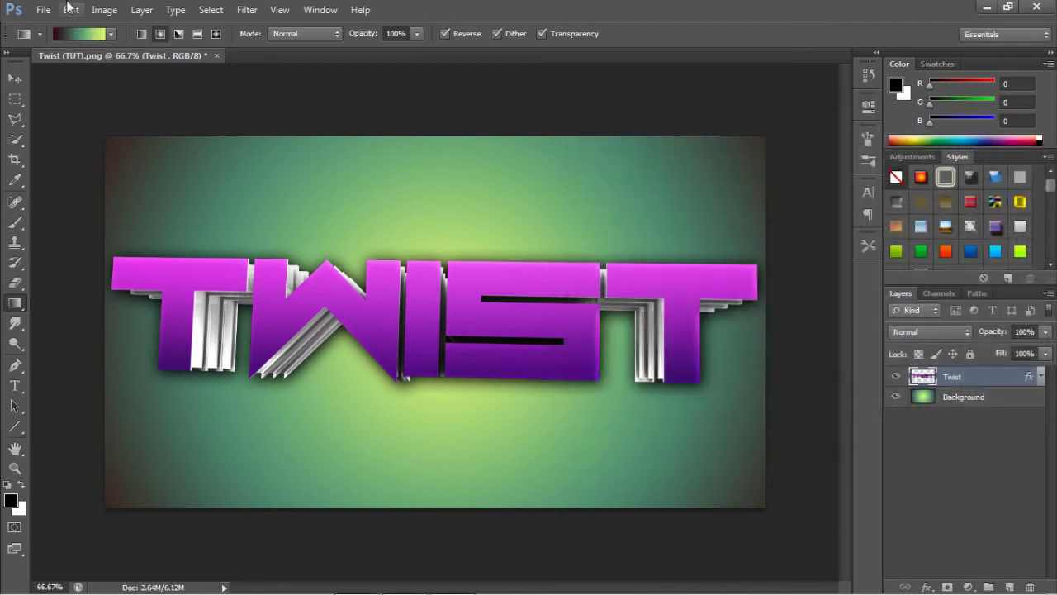
- Place texture image 20 from the Photoshop > GFX > Grunge Textures folder on the Desktop into the document
click(43, 9)
click(60, 261)
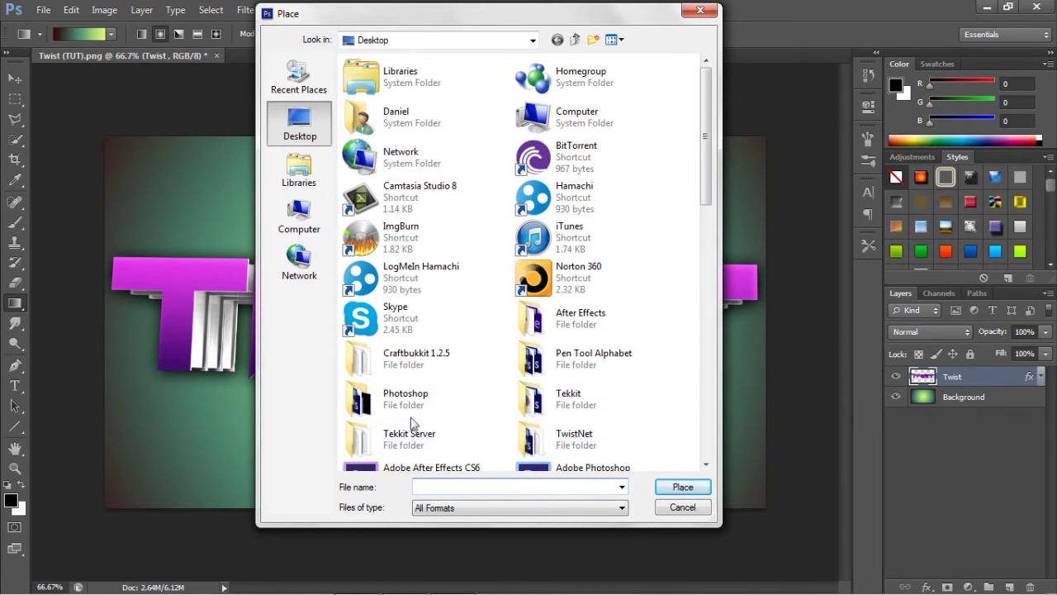
double_click(388, 400)
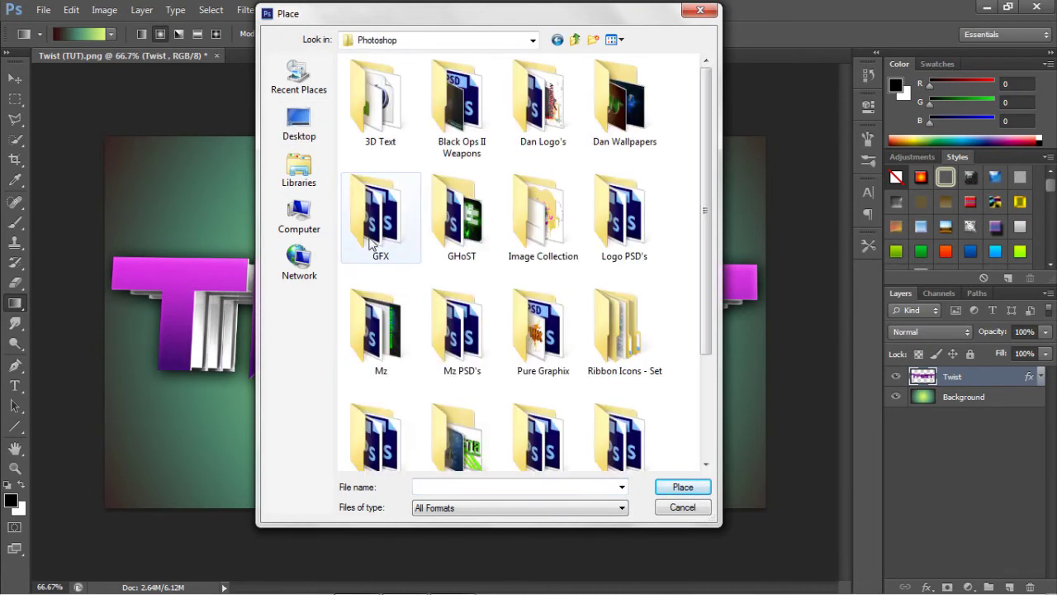
double_click(381, 216)
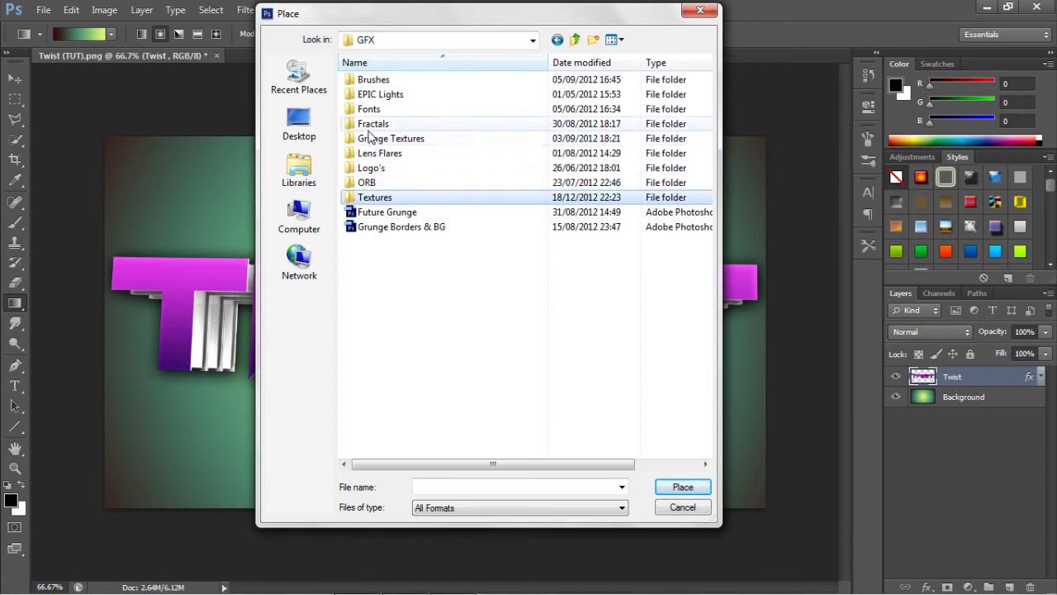
double_click(373, 139)
scroll(424, 279, down, 3)
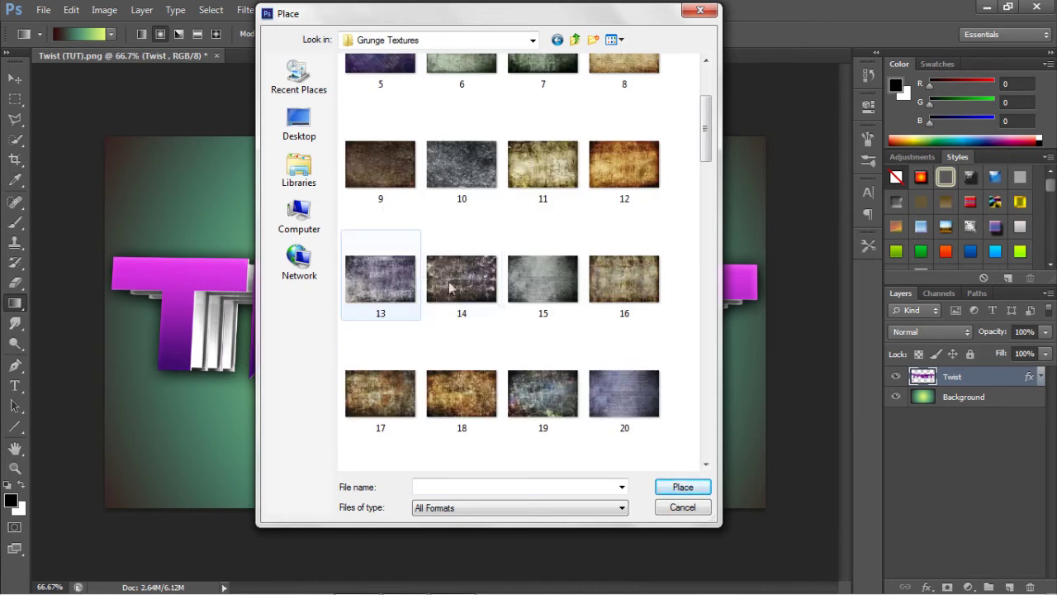
scroll(405, 285, down, 3)
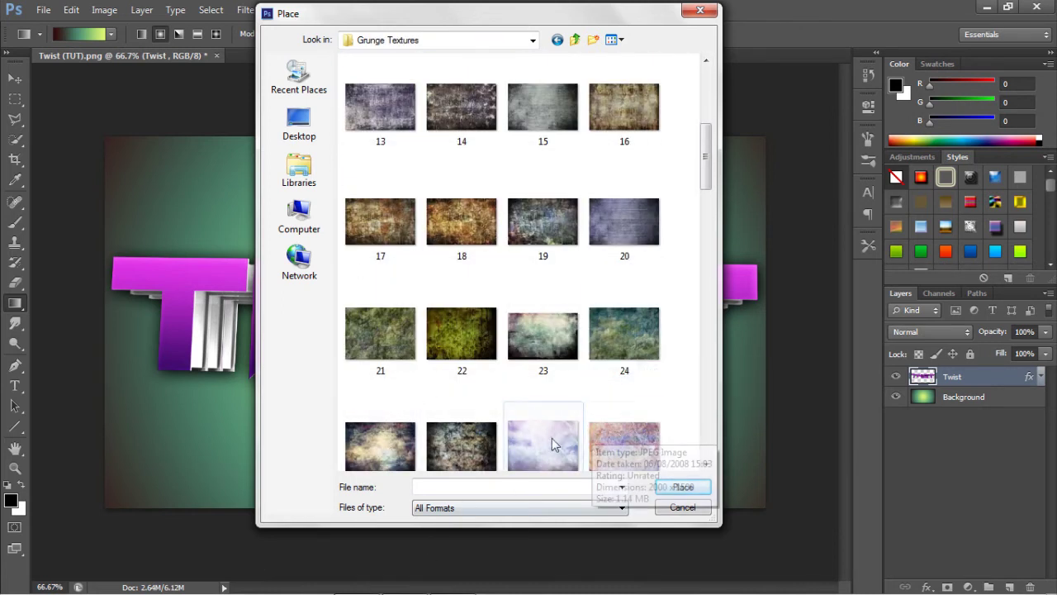
click(624, 222)
click(675, 488)
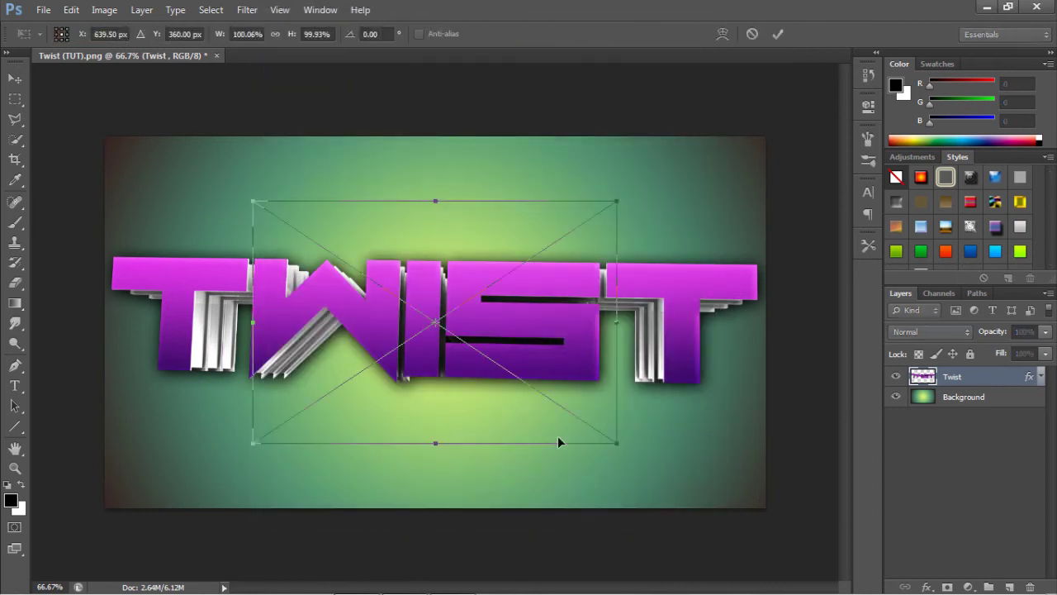
- Stretch the placed texture horizontally until it covers the full width of the TWIST text, and commit the placement
drag(252, 204, 111, 210)
drag(614, 339, 758, 327)
click(776, 35)
key(g)
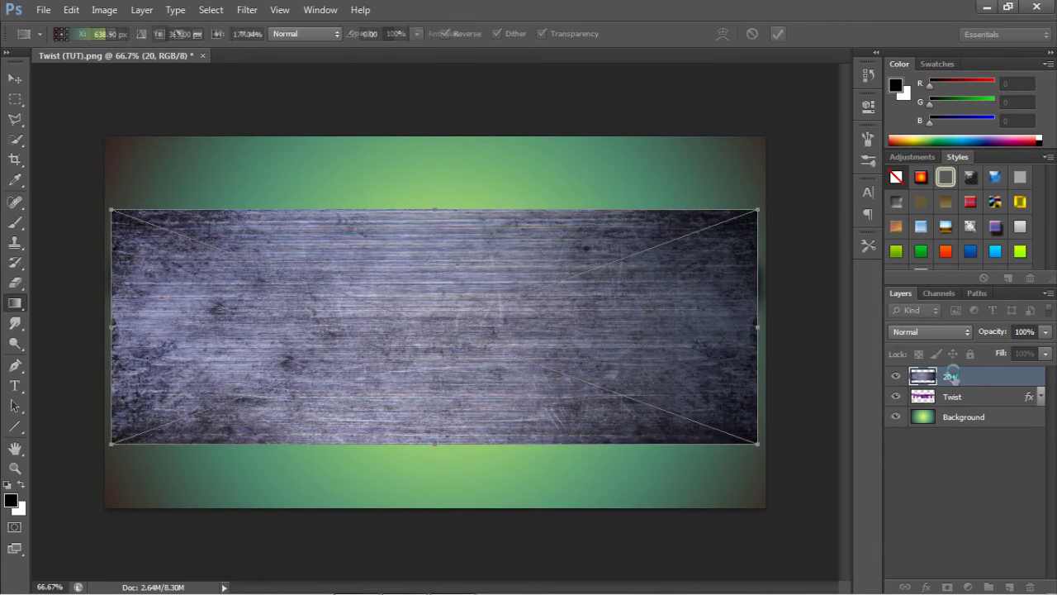
- Clip the texture layer 20 to the Twist layer with a clipping mask
key(alt)
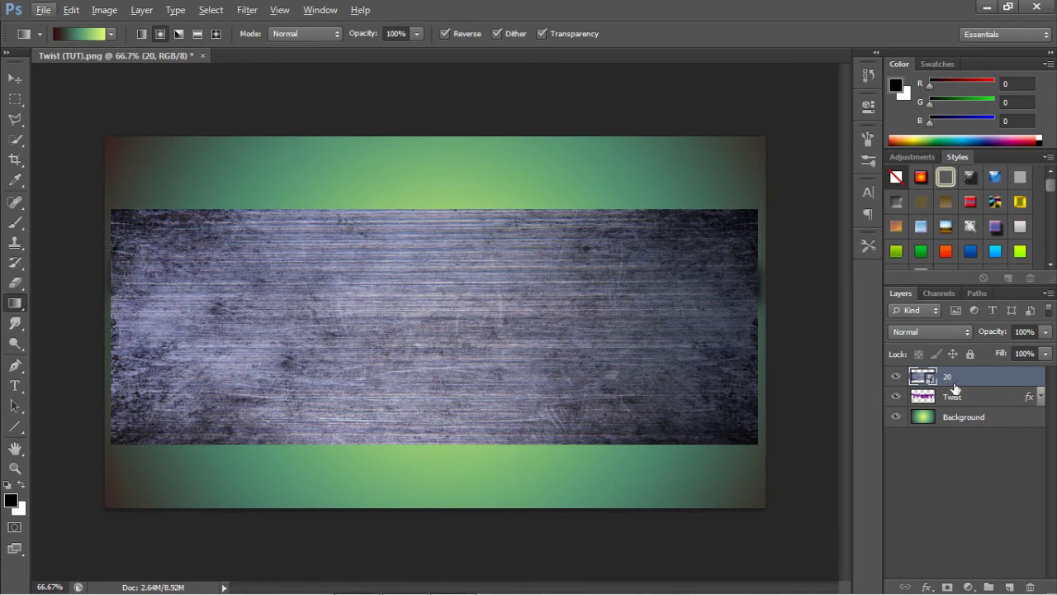
drag(994, 386, 993, 380)
alt+click(994, 386)
- Set the texture layer's blend mode to Overlay and its opacity to 75%
click(968, 332)
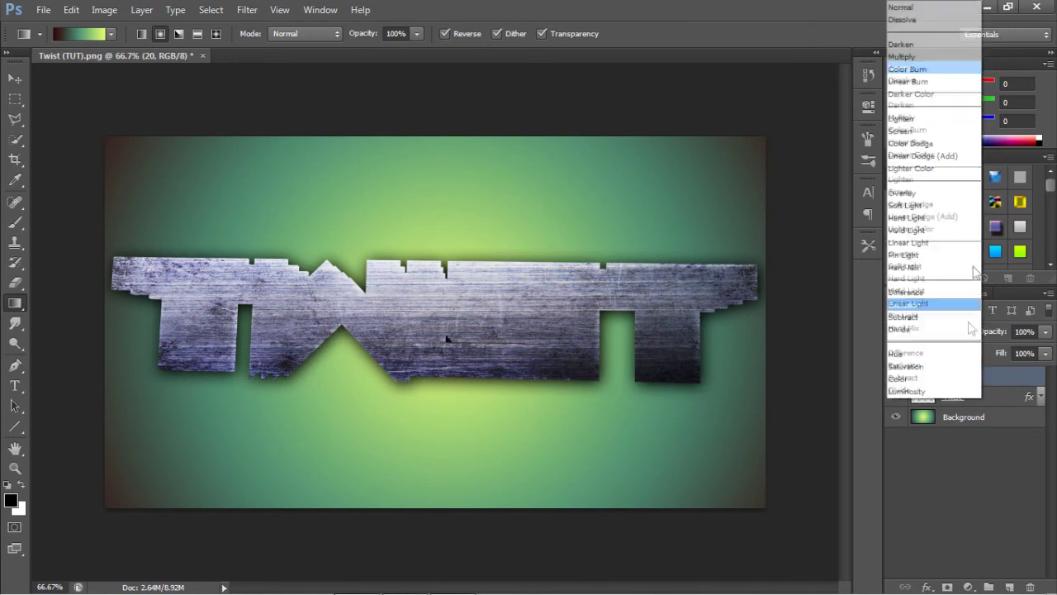
click(932, 199)
click(1024, 332)
text(75)
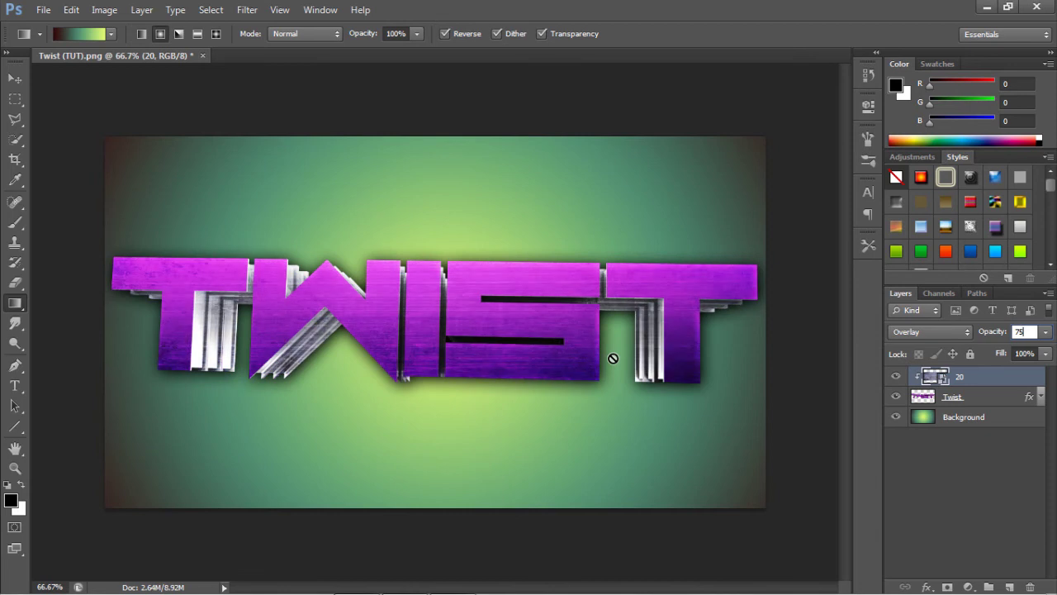
- Duplicate the texture layer 20 and place the copy between the Twist and Background layers
key(Return)
key(ctrl+j)
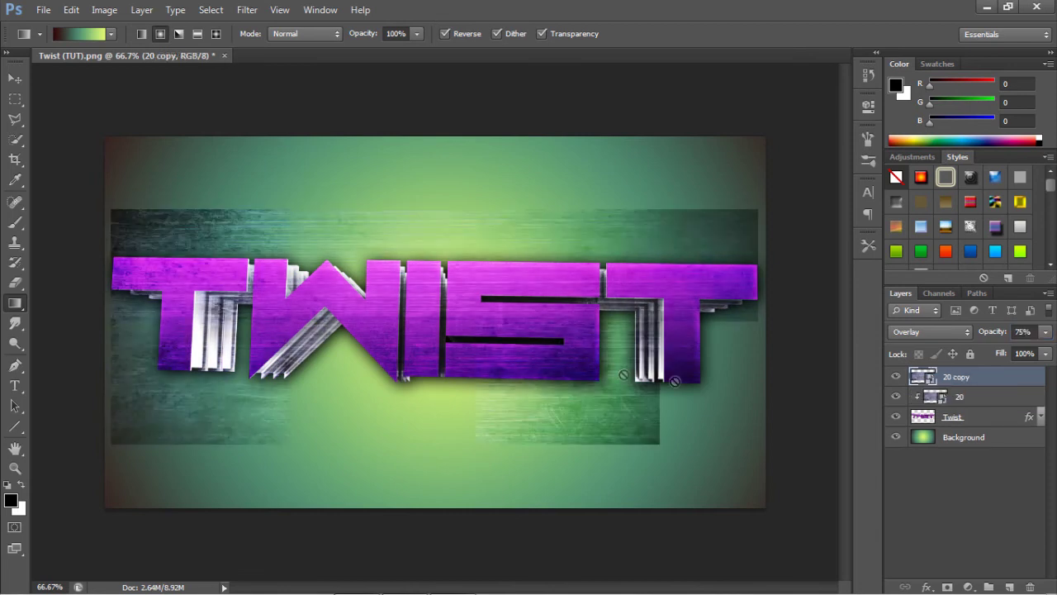
drag(952, 417, 950, 368)
- Stretch the texture copy in width and height to fill the whole canvas, and commit the transform
key(ctrl+t)
drag(109, 201, 105, 136)
drag(432, 444, 432, 507)
drag(757, 322, 766, 322)
click(781, 35)
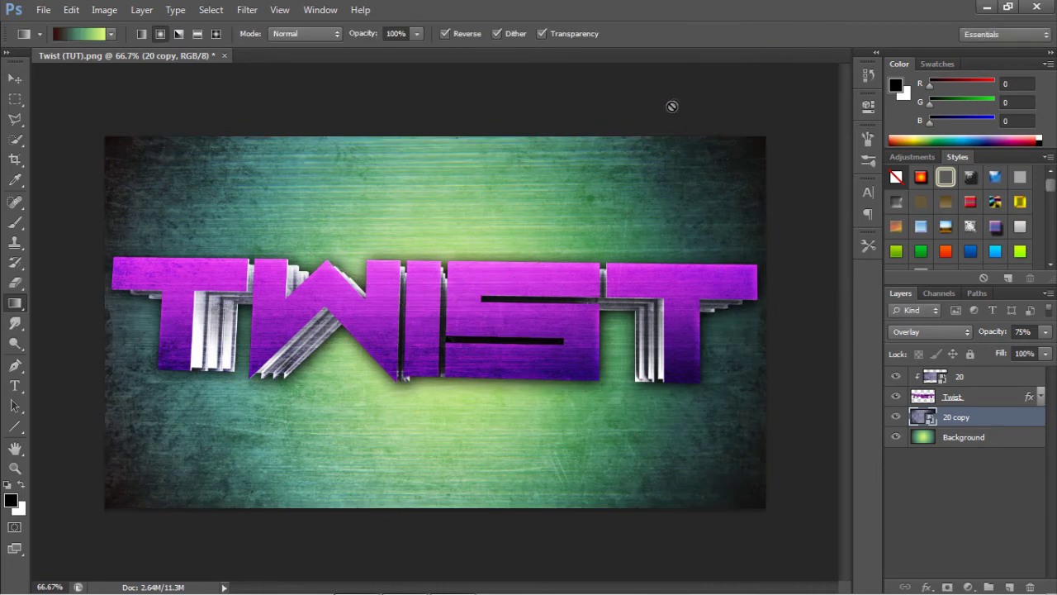
- Rotate the texture copy about 11.5° so its streaks run diagonally, and enlarge it until it covers the entire canvas again
key(ctrl+t)
right_click(364, 299)
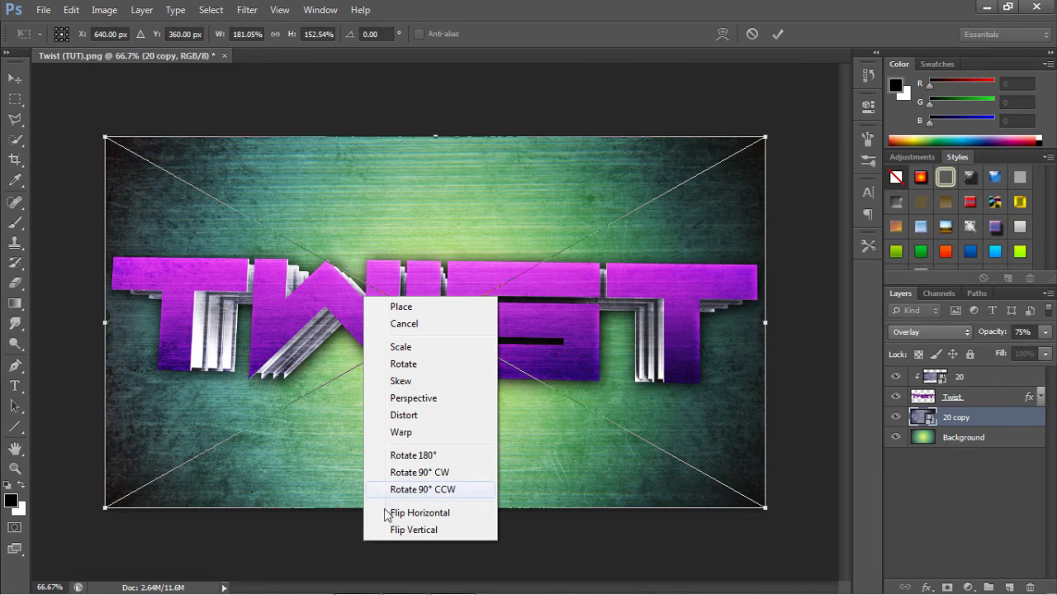
click(234, 561)
drag(154, 547, 144, 535)
drag(73, 437, 3, 462)
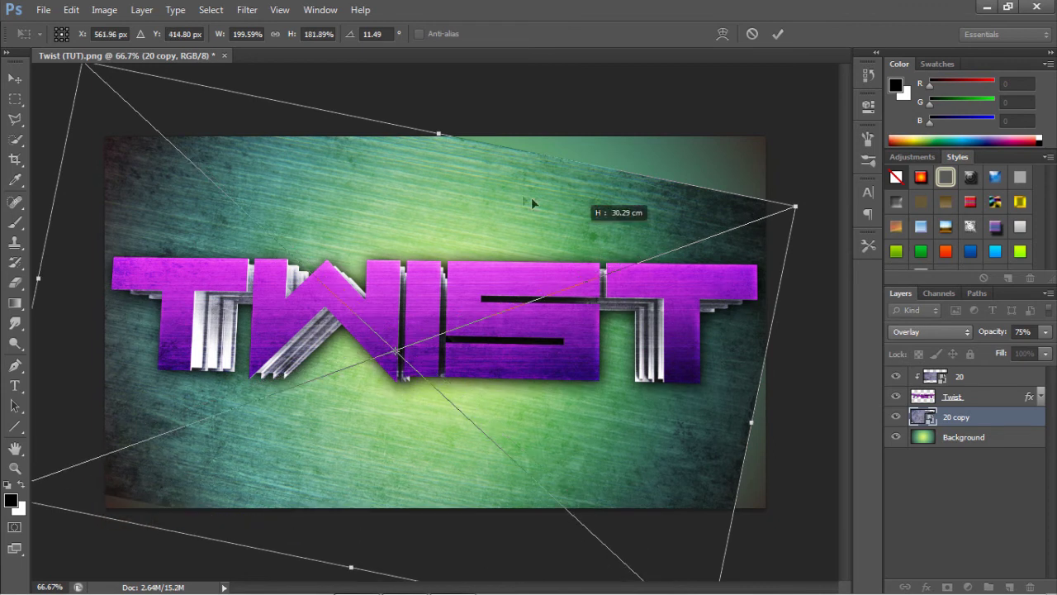
drag(463, 141, 463, 41)
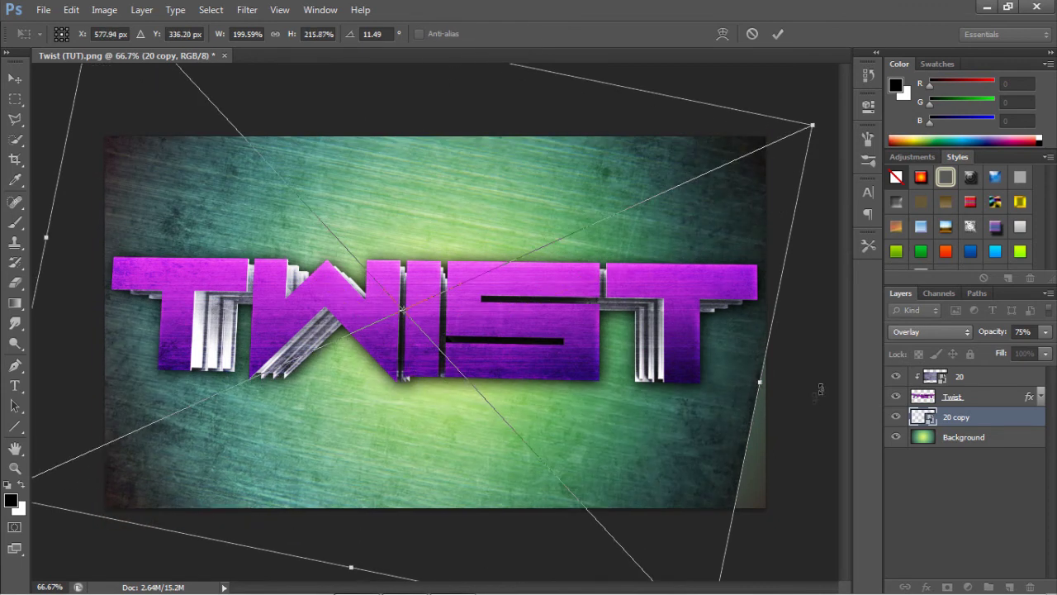
drag(760, 386, 810, 396)
key(Return)
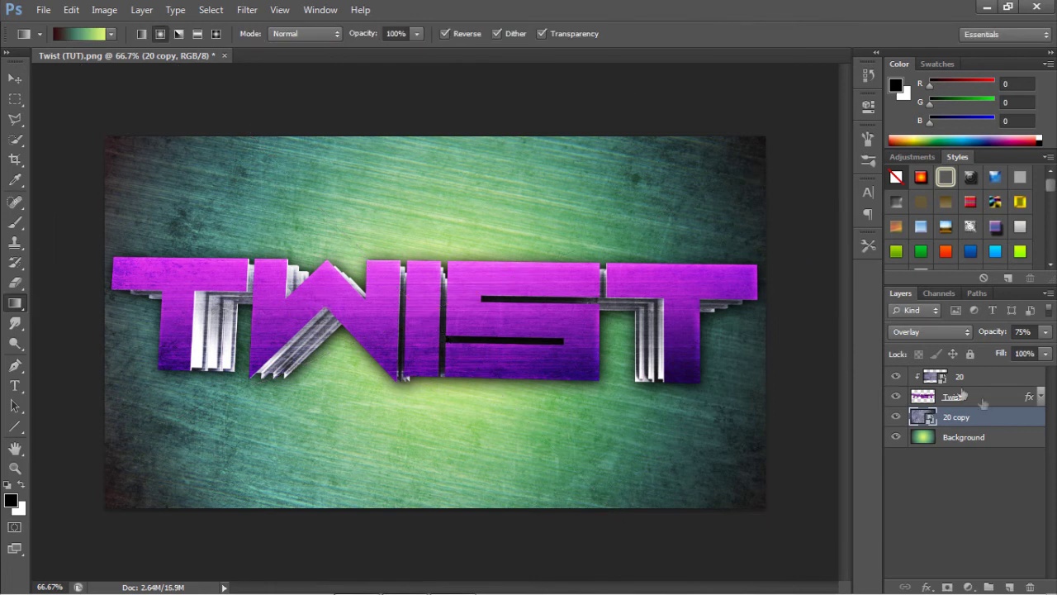
- Rasterize the 20 copy layer and set its blend mode to Color Burn
right_click(986, 416)
click(878, 211)
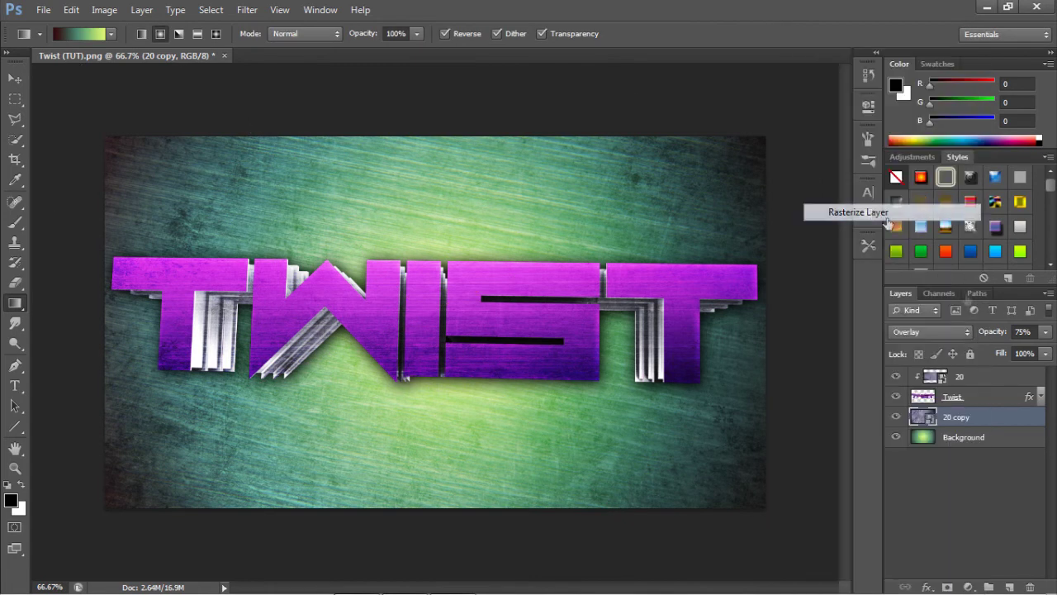
click(959, 329)
click(909, 81)
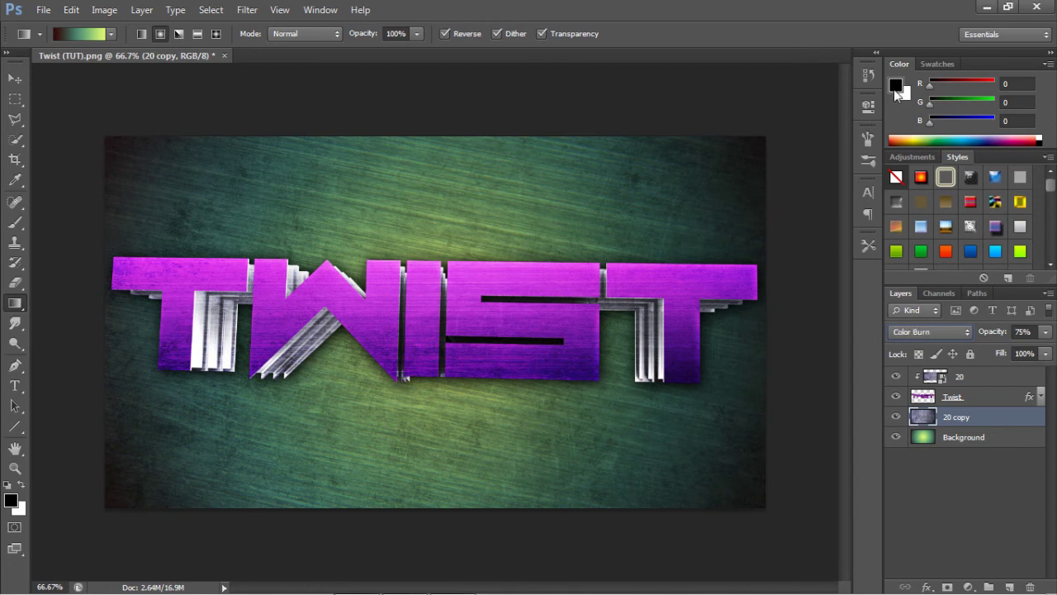
key(Up)
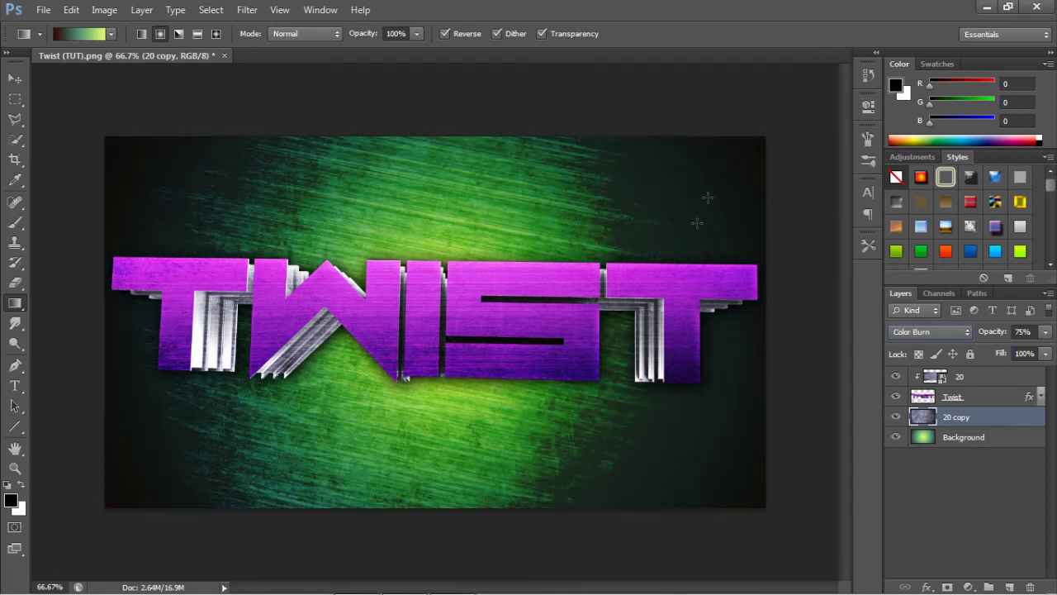
drag(705, 438, 204, 102)
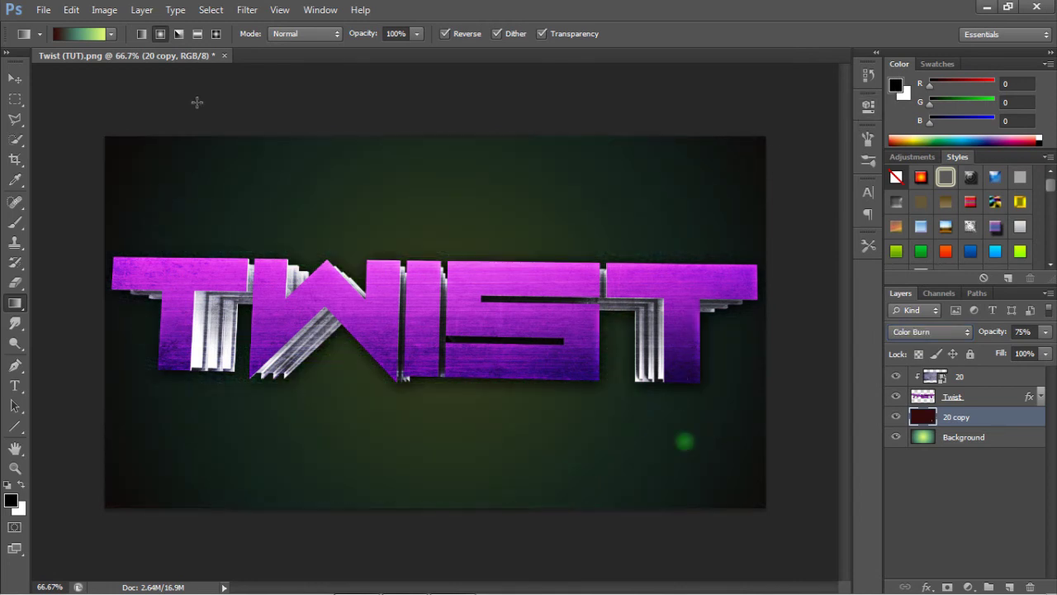
key(ctrl+z)
key(v)
mouse_move(514, 338)
mouse_down()
mouse_move(526, 345)
mouse_move(530, 335)
mouse_up()
- Try out the blend modes from Multiply through Difference on the 20 copy layer
click(931, 332)
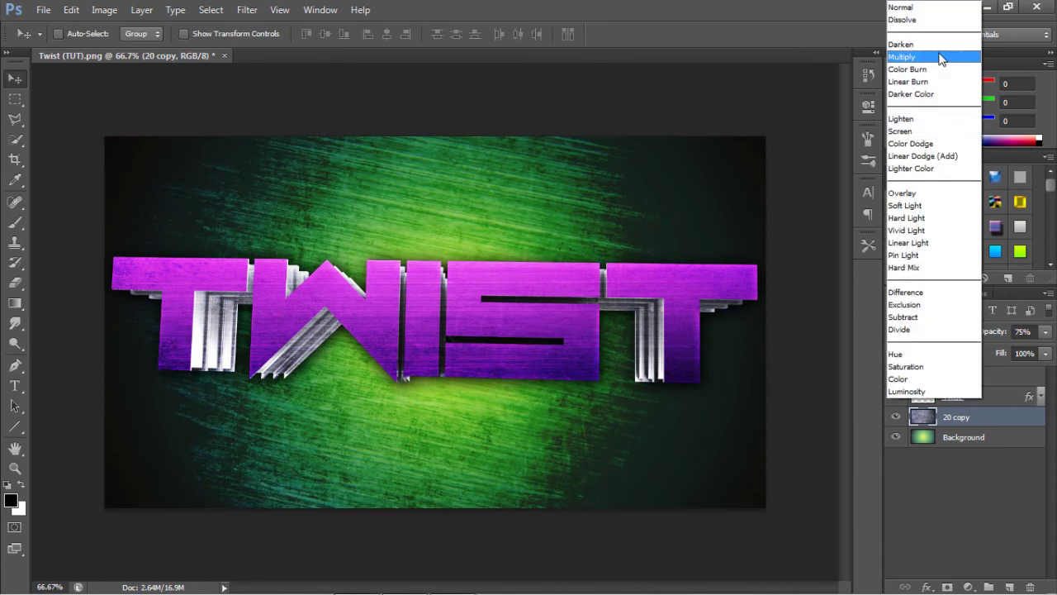
click(924, 56)
key(Down)
key(Down)
key(Down)
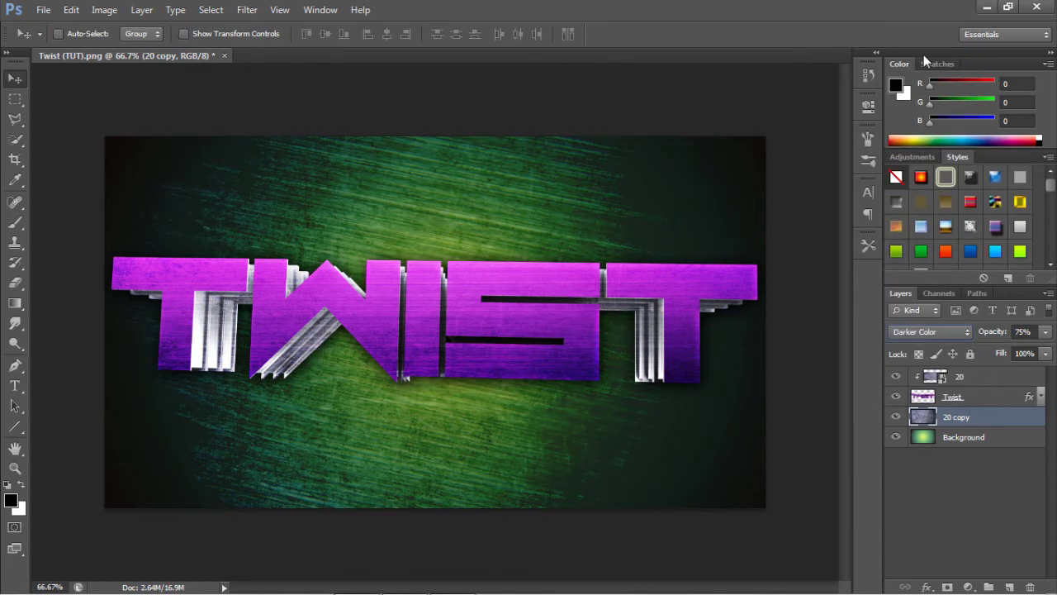
key(Down)
key(Down)
key(Down)
key(Down)
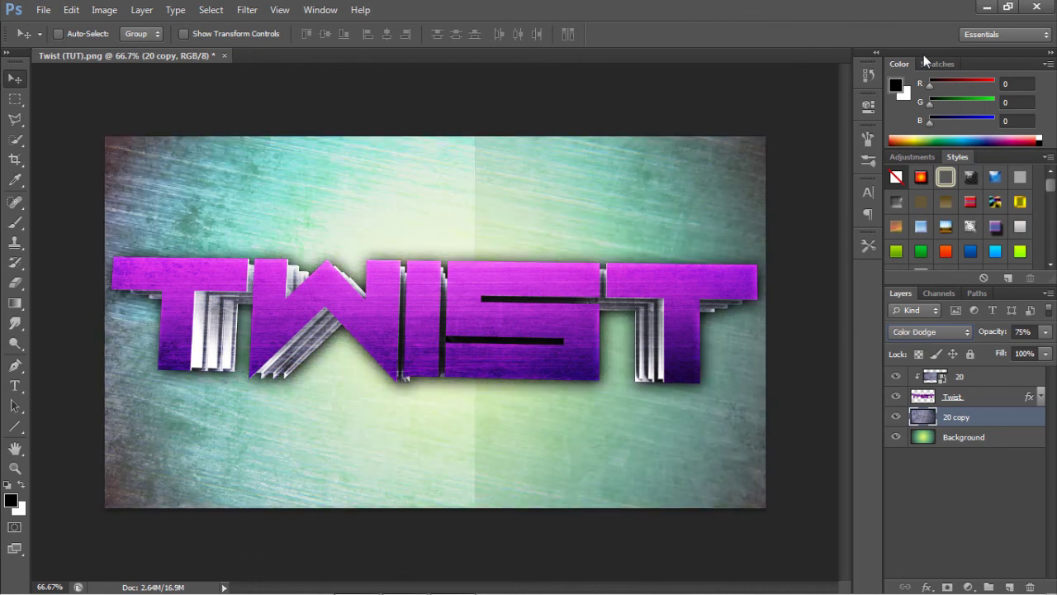
key(Down)
key(Down)
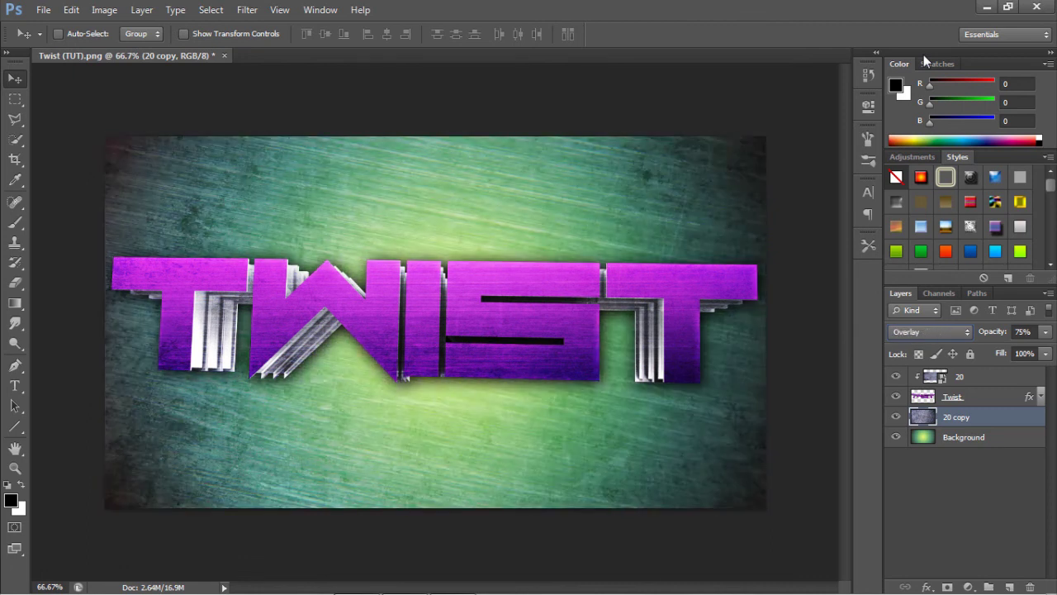
key(Down)
key(Down)
key(Down)
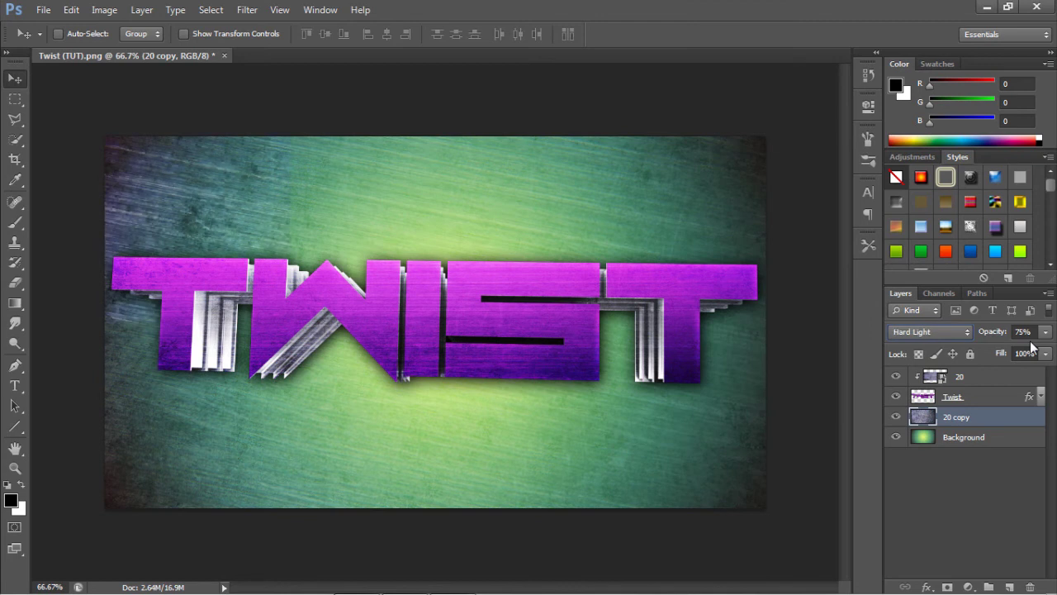
key(Down)
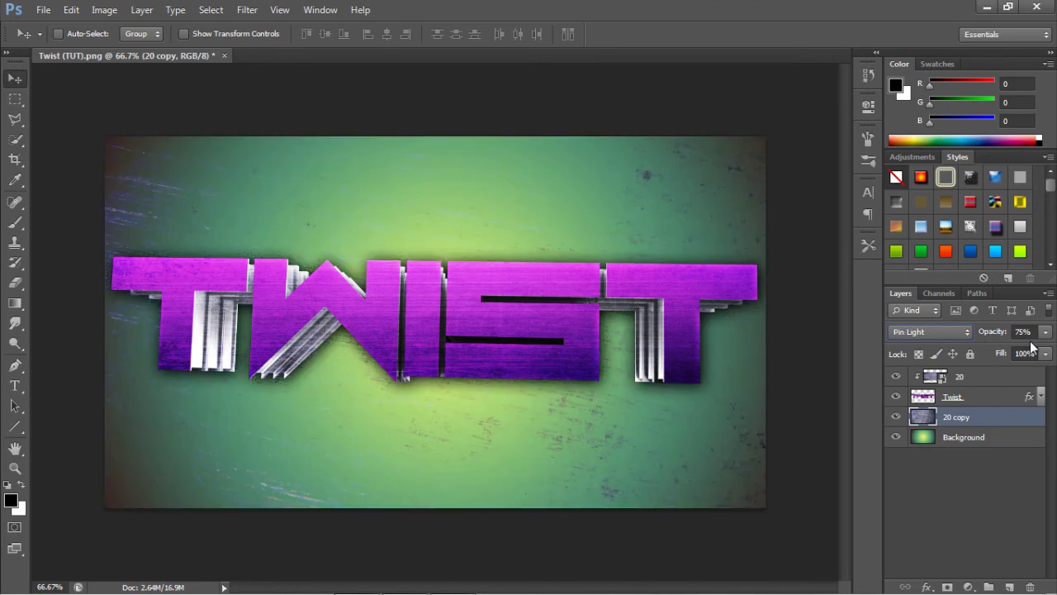
key(Down)
key(Down)
key(Down)
key(Down)
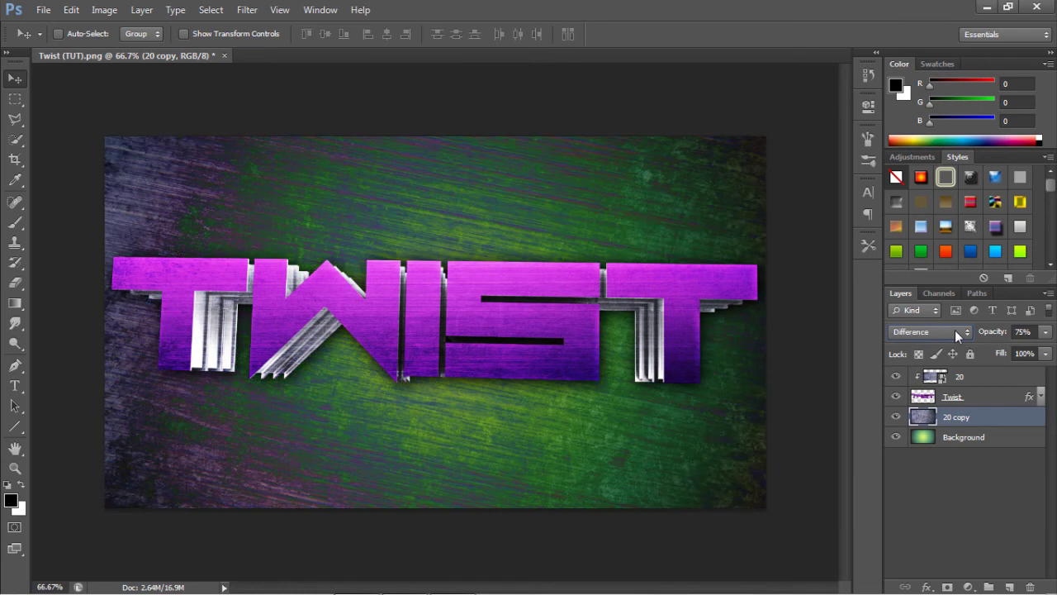
- Set the 20 copy layer's blend mode to Multiply and desaturate the texture
click(955, 330)
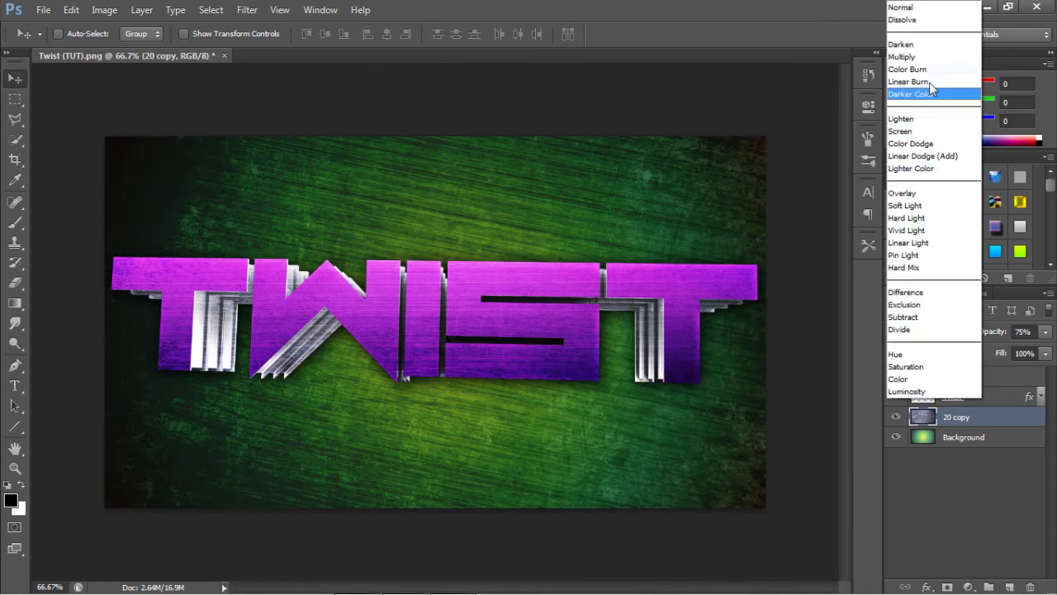
click(925, 62)
click(104, 10)
mouse_move(132, 51)
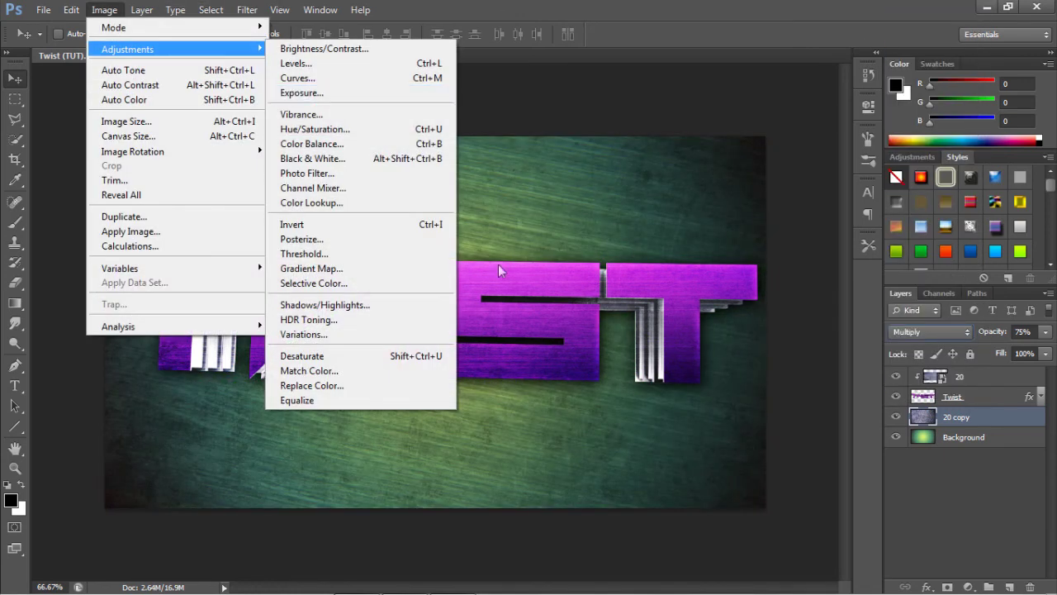
click(395, 357)
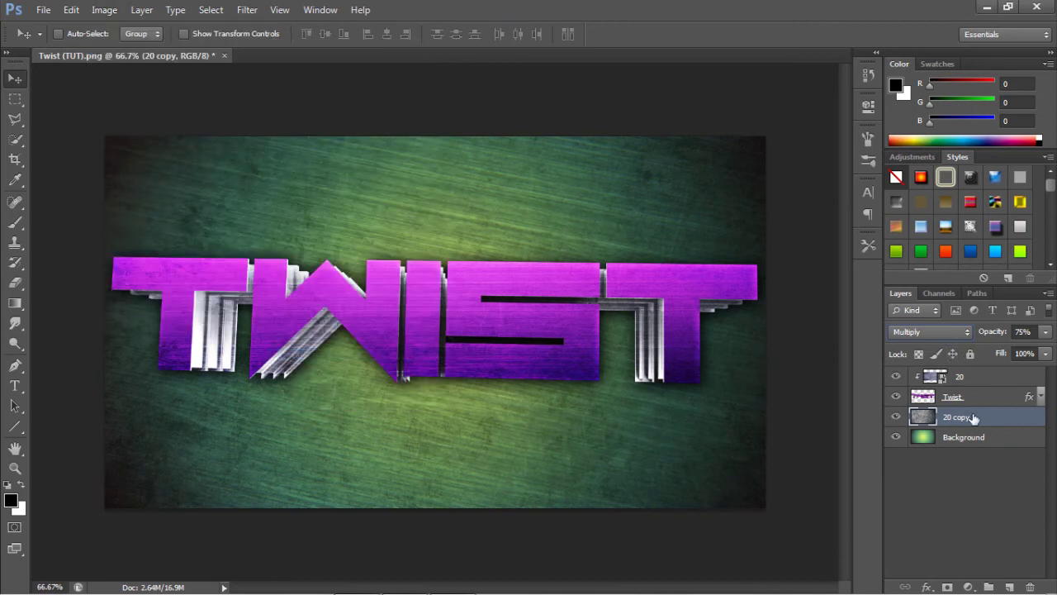
- Boost the 20 copy texture's contrast with Levels, raising the black input level and setting the white input level to 230
key(ctrl+u)
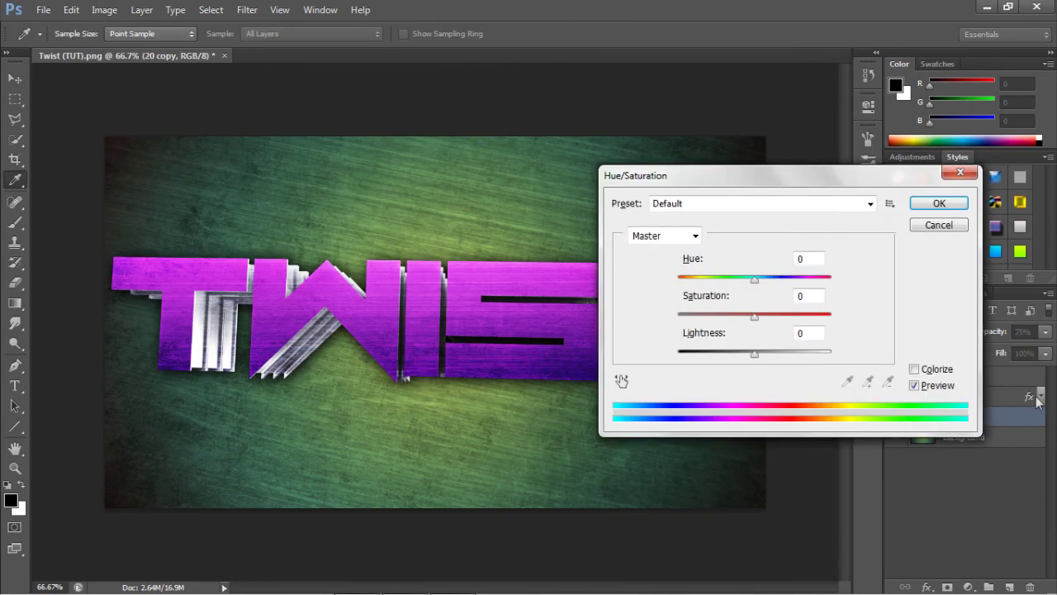
key(Escape)
key(ctrl+l)
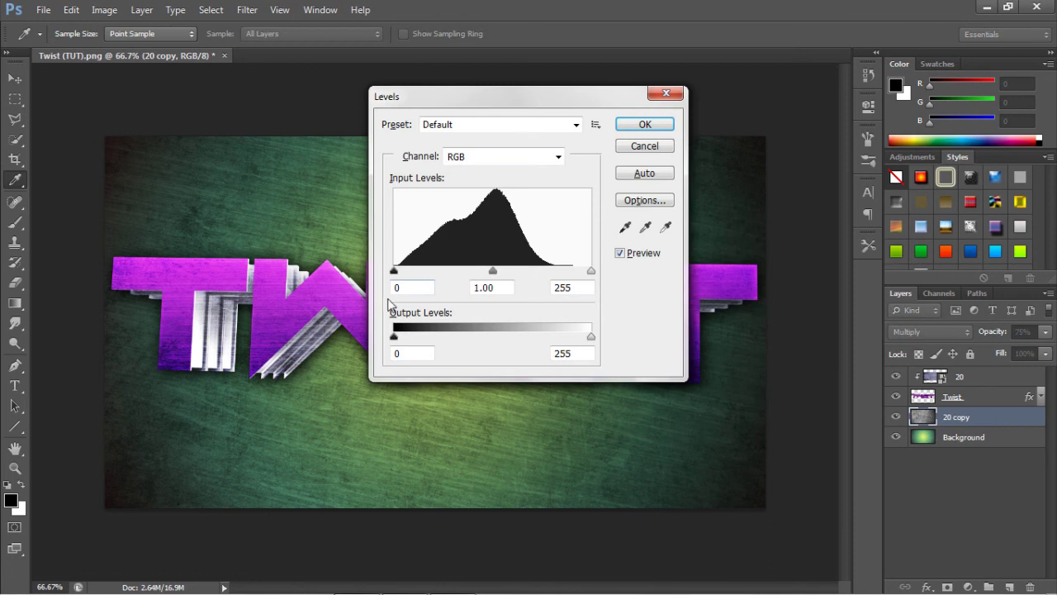
drag(394, 271, 418, 271)
drag(591, 270, 571, 271)
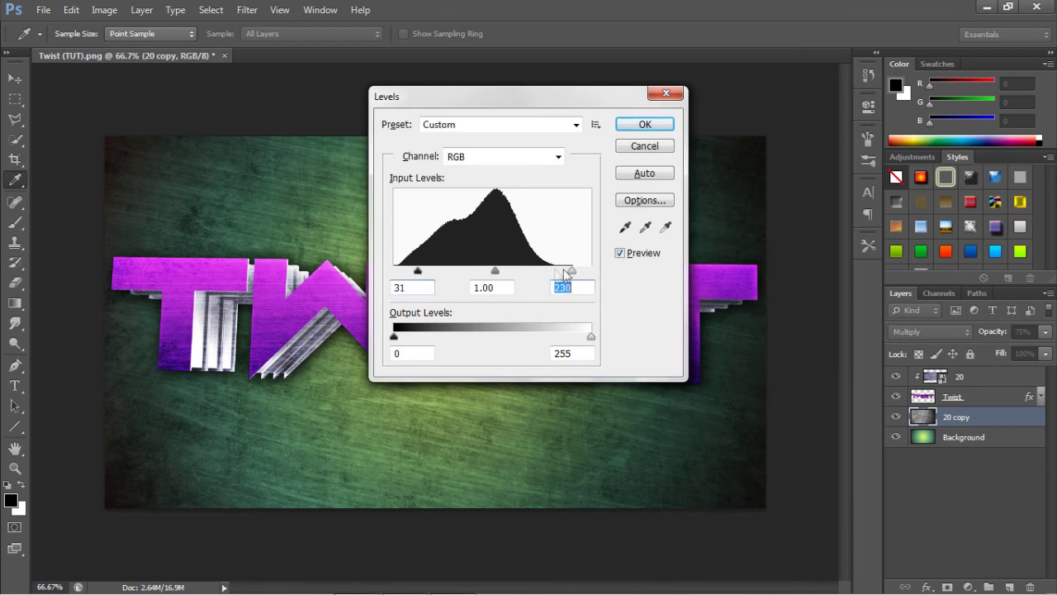
drag(418, 271, 438, 271)
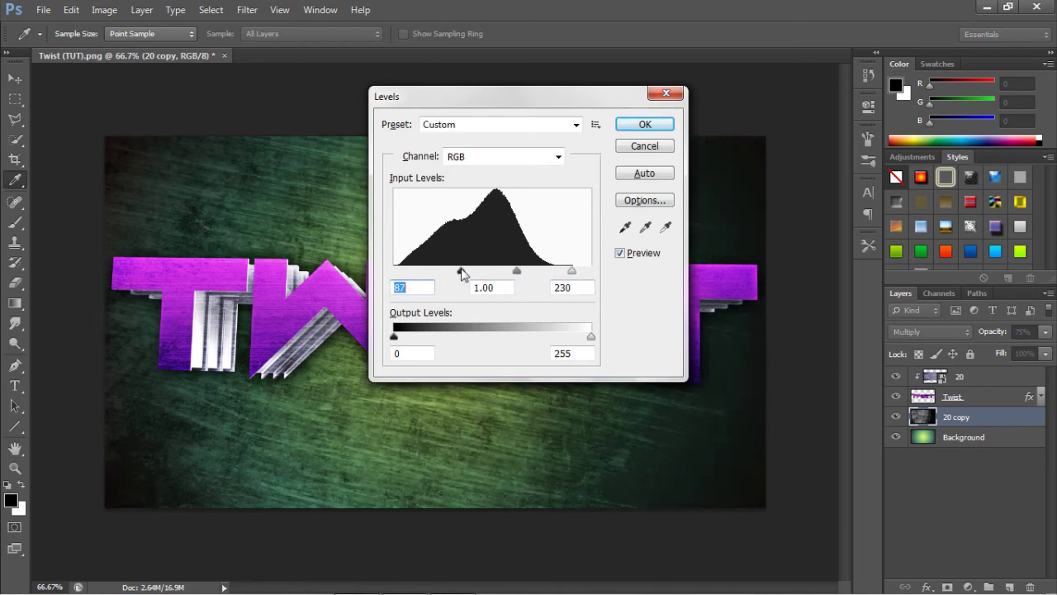
key(Return)
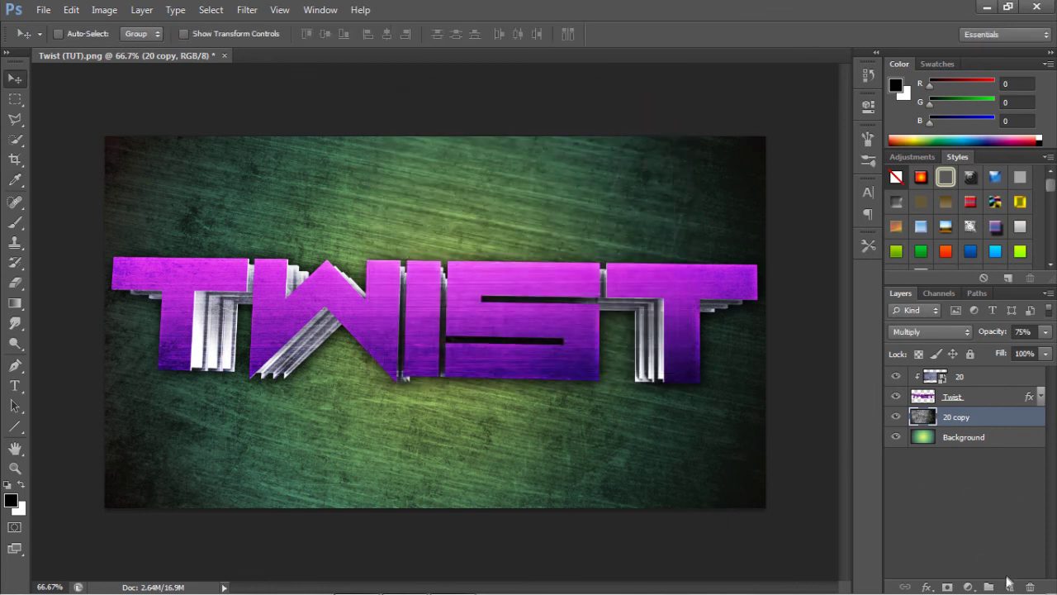
- Add a new layer above 20 copy and select everything outside a large ellipse around the middle of the canvas
click(1009, 587)
click(15, 99)
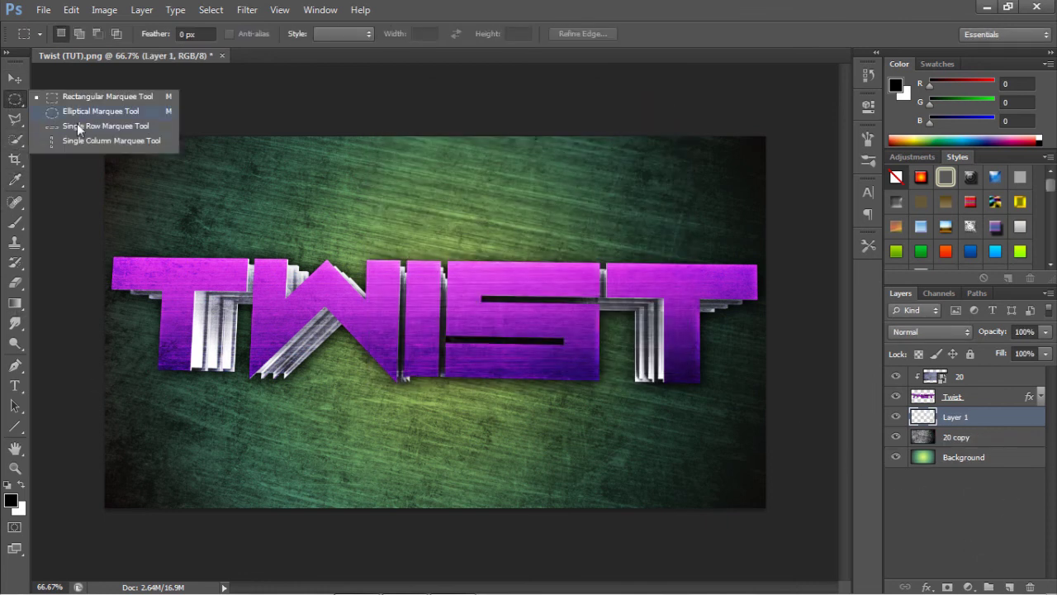
click(47, 116)
mouse_move(242, 209)
mouse_down()
mouse_move(691, 479)
mouse_move(711, 502)
mouse_up()
drag(439, 357, 380, 313)
key(ctrl+shift+i)
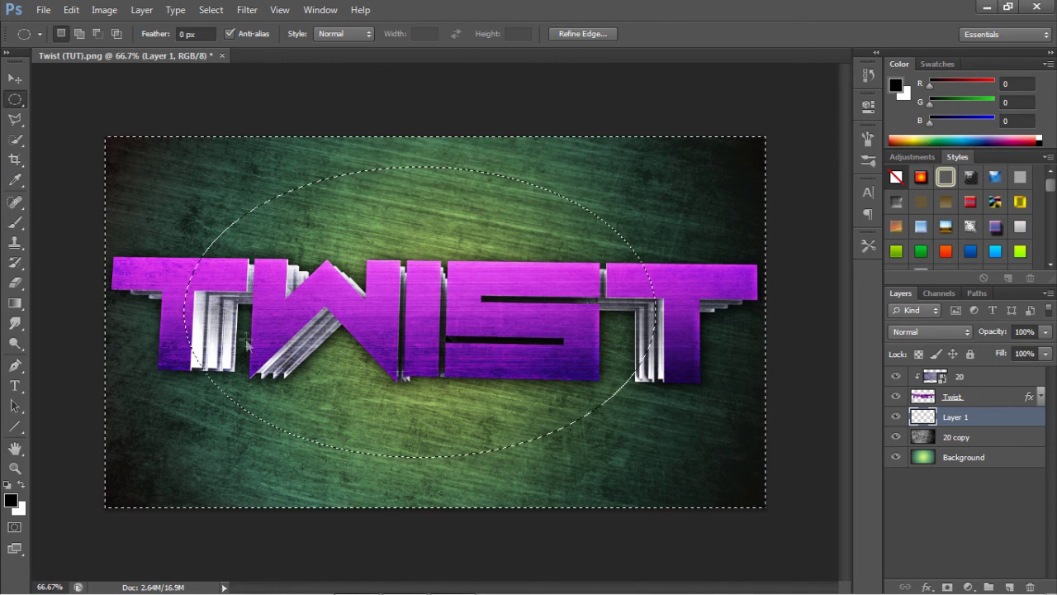
- Feather the inverted selection by 200 pixels, fill it with black as a vignette, and deselect
right_click(246, 338)
click(288, 90)
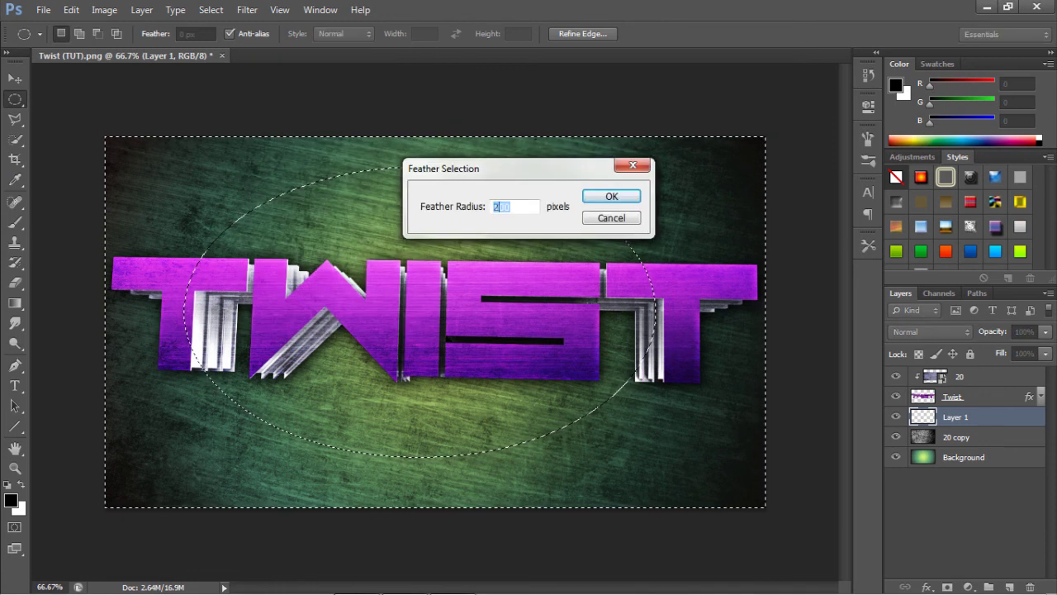
text(200)
key(Return)
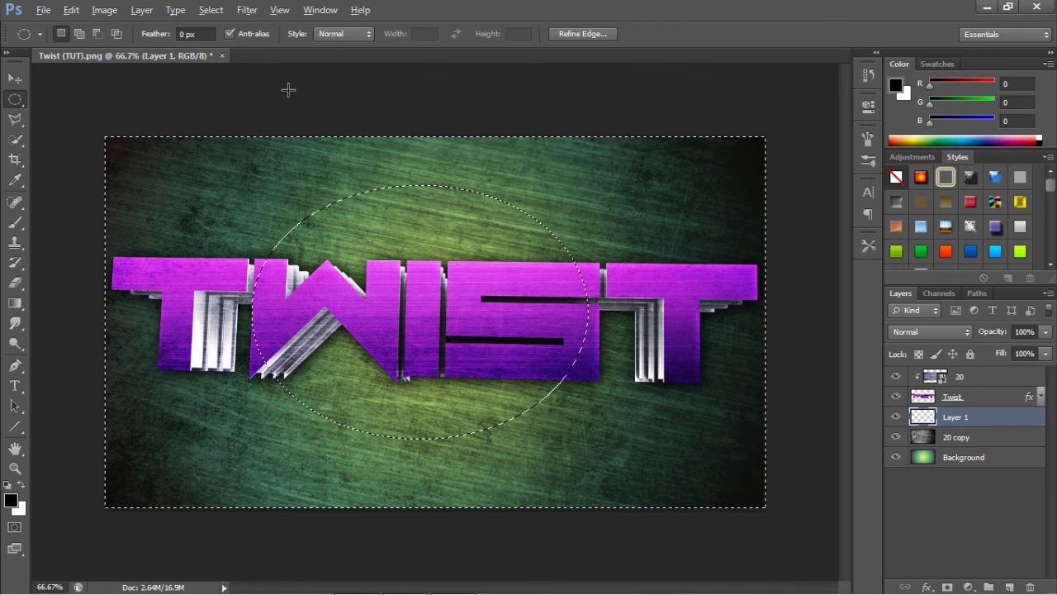
key(alt+BackSpace)
key(ctrl+d)
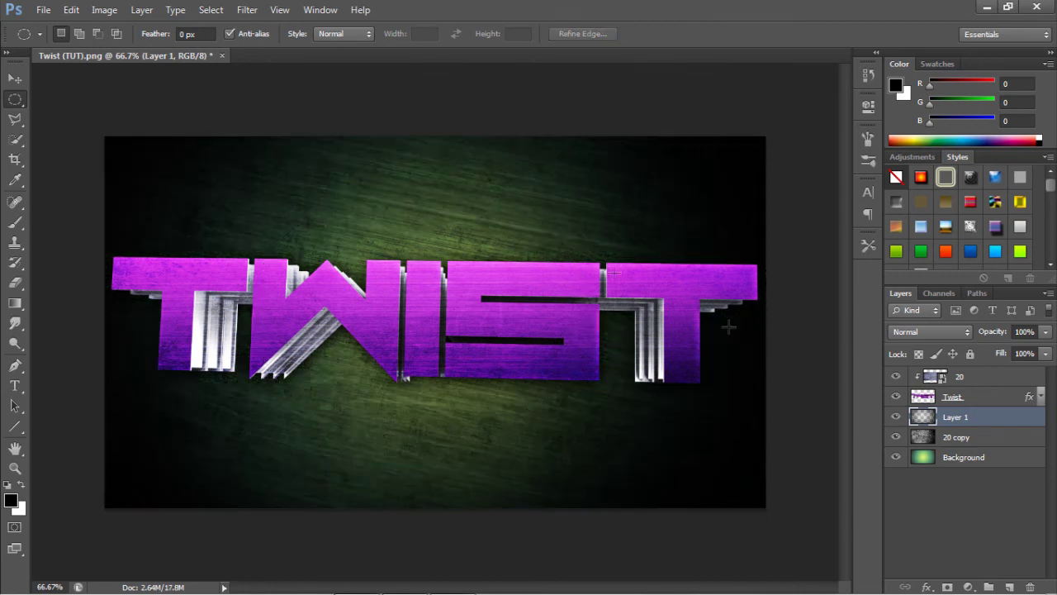
- Show the Adjustments options and reduce the vignette layer's opacity to 40%
drag(1035, 332, 920, 318)
text(7)
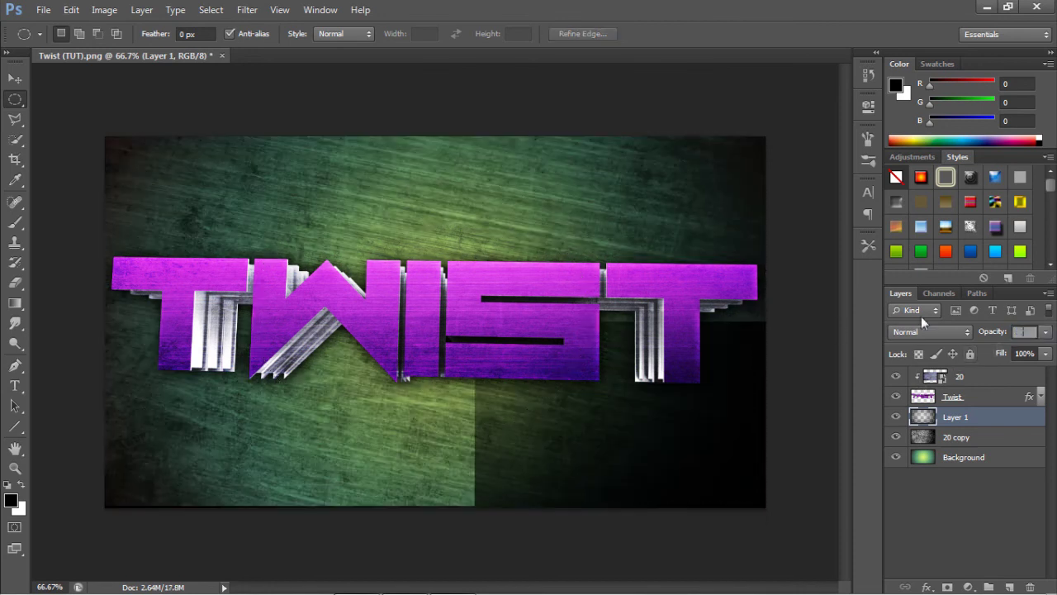
click(911, 156)
click(1024, 291)
text(40)
key(Return)
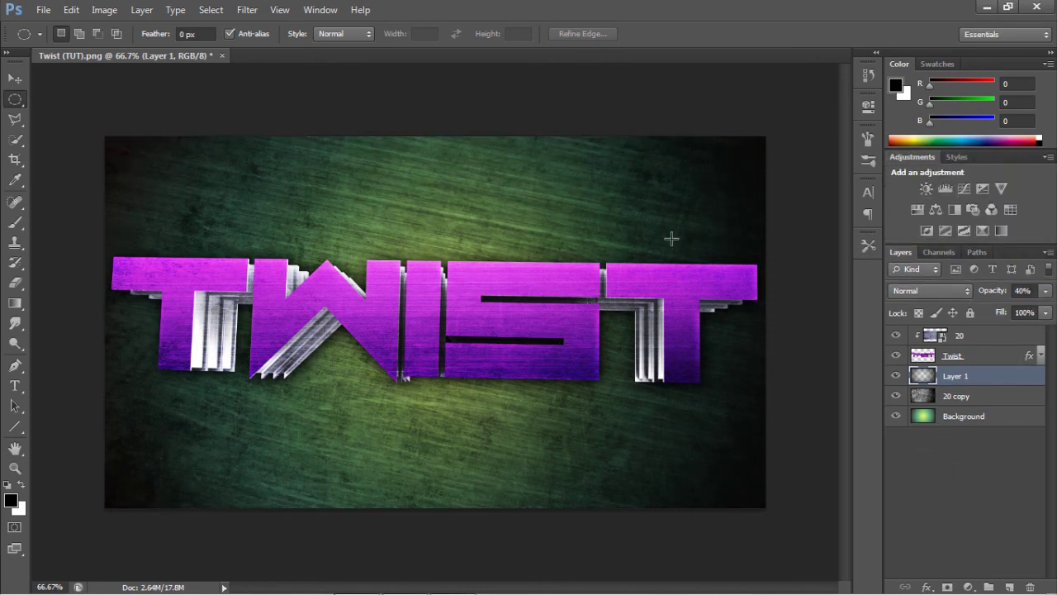
- Select the Twist and 20 layers together, switch the marquee back to rectangular, and activate the Move tool
click(979, 358)
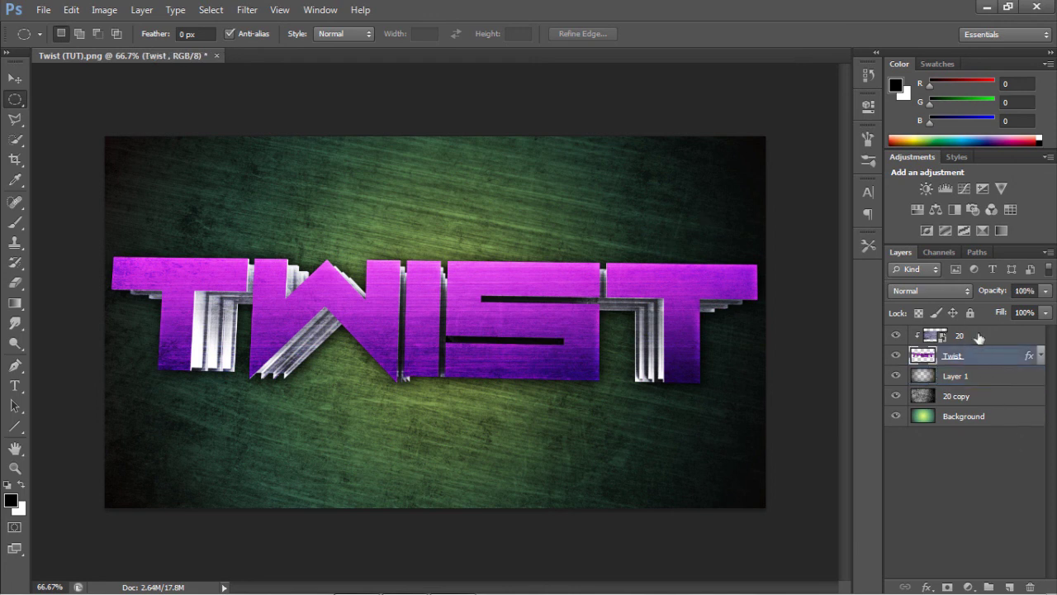
click(979, 337)
right_click(14, 117)
right_click(16, 103)
click(55, 98)
click(12, 76)
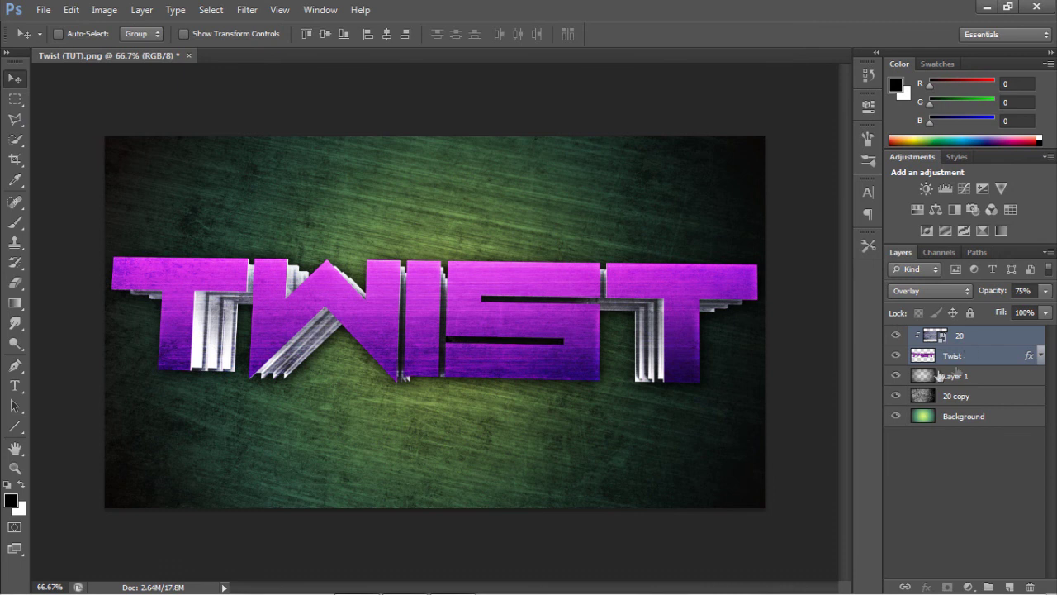